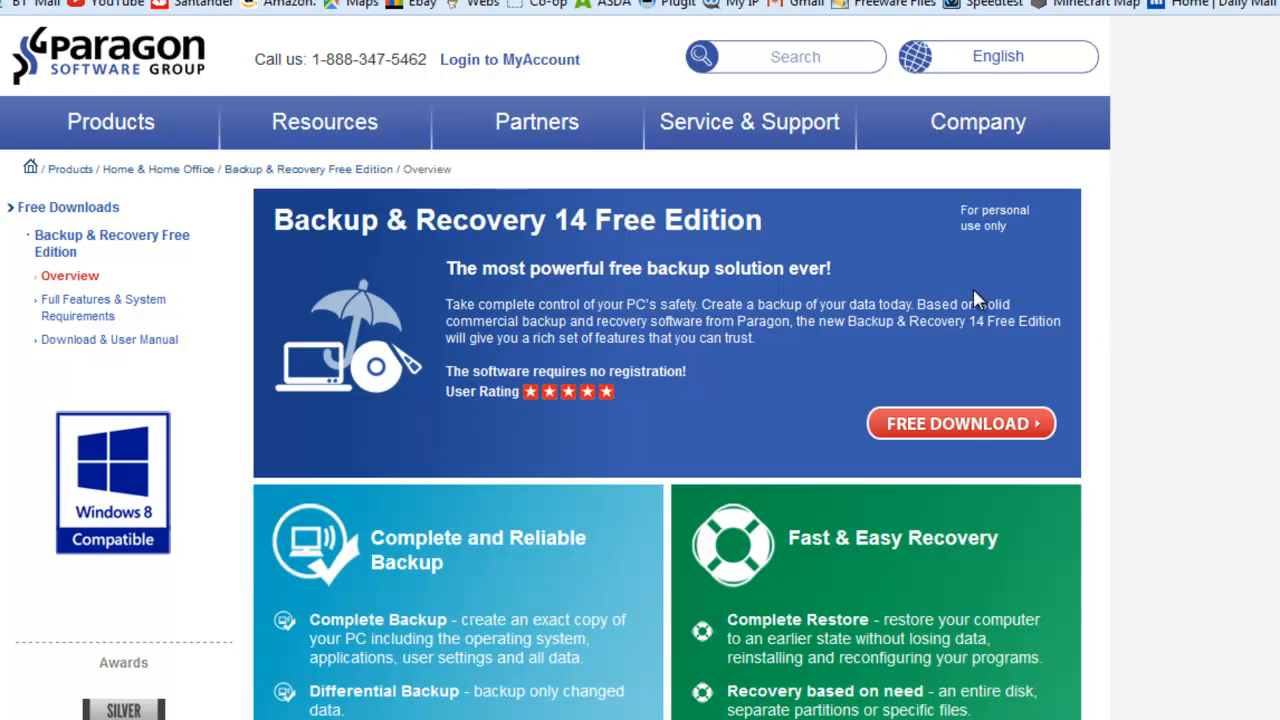
# Review the feature descriptions and screenshots on the Backup & Recovery 14 Free Edition overview page
pyautogui.scroll(-4, 872, 370)
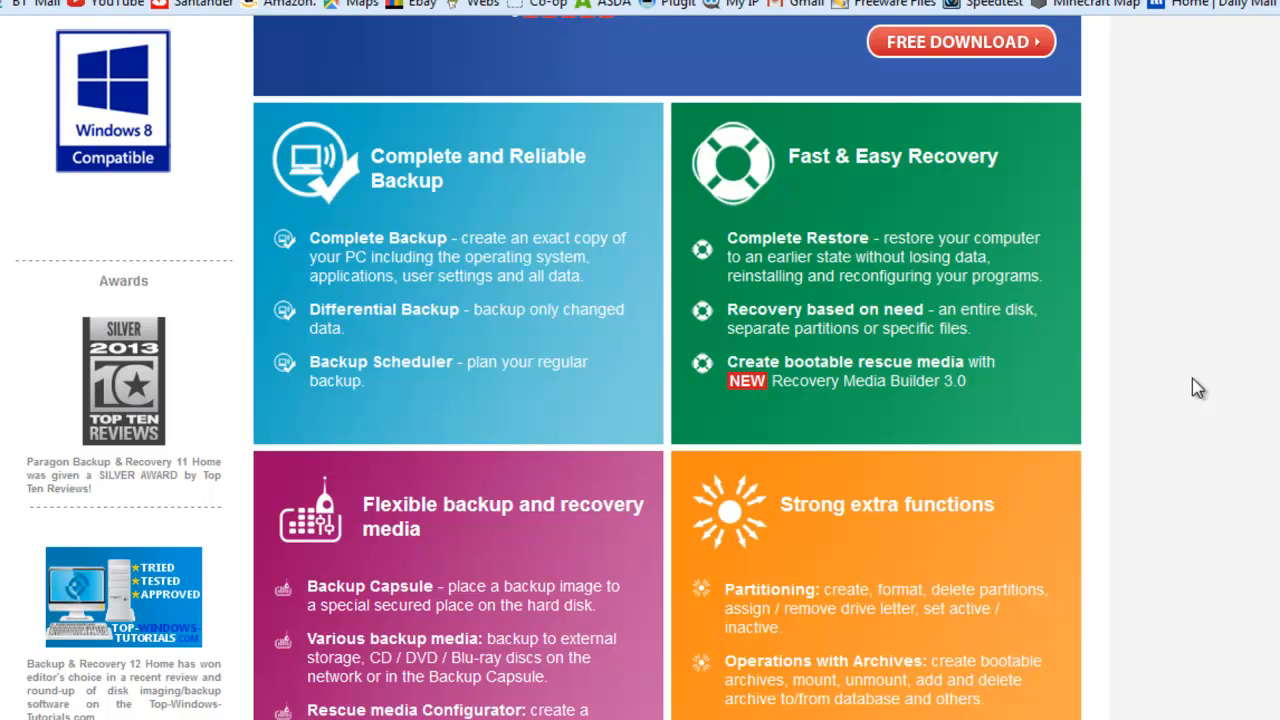
pyautogui.scroll(4, 1170, 396)
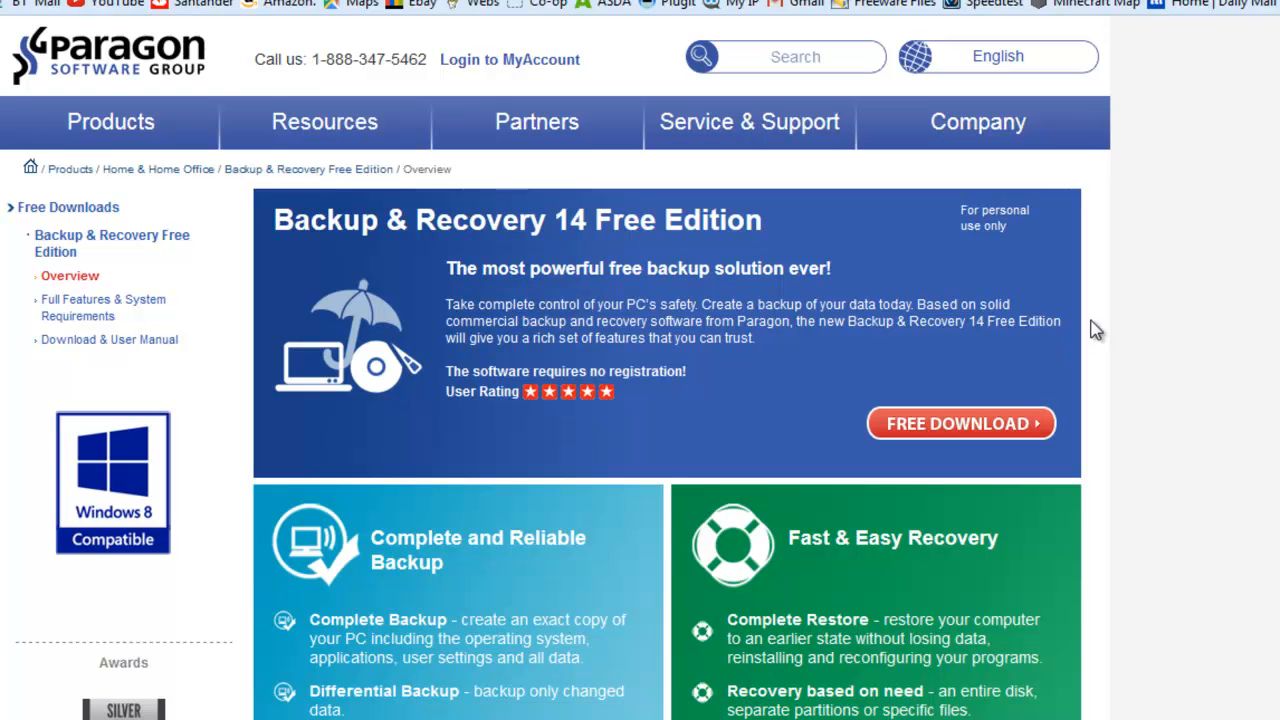
pyautogui.scroll(-3, 1095, 341)
pyautogui.scroll(-4, 1095, 341)
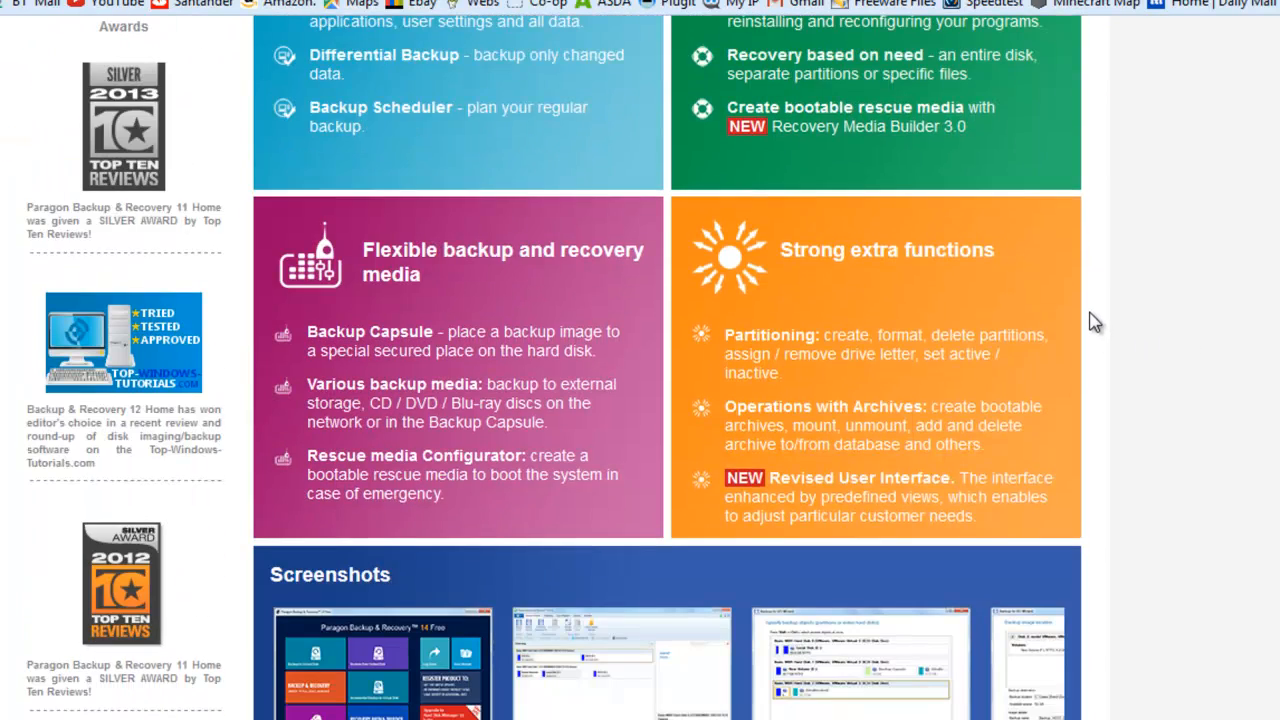
pyautogui.scroll(-1, 1095, 341)
pyautogui.scroll(-1, 1095, 341)
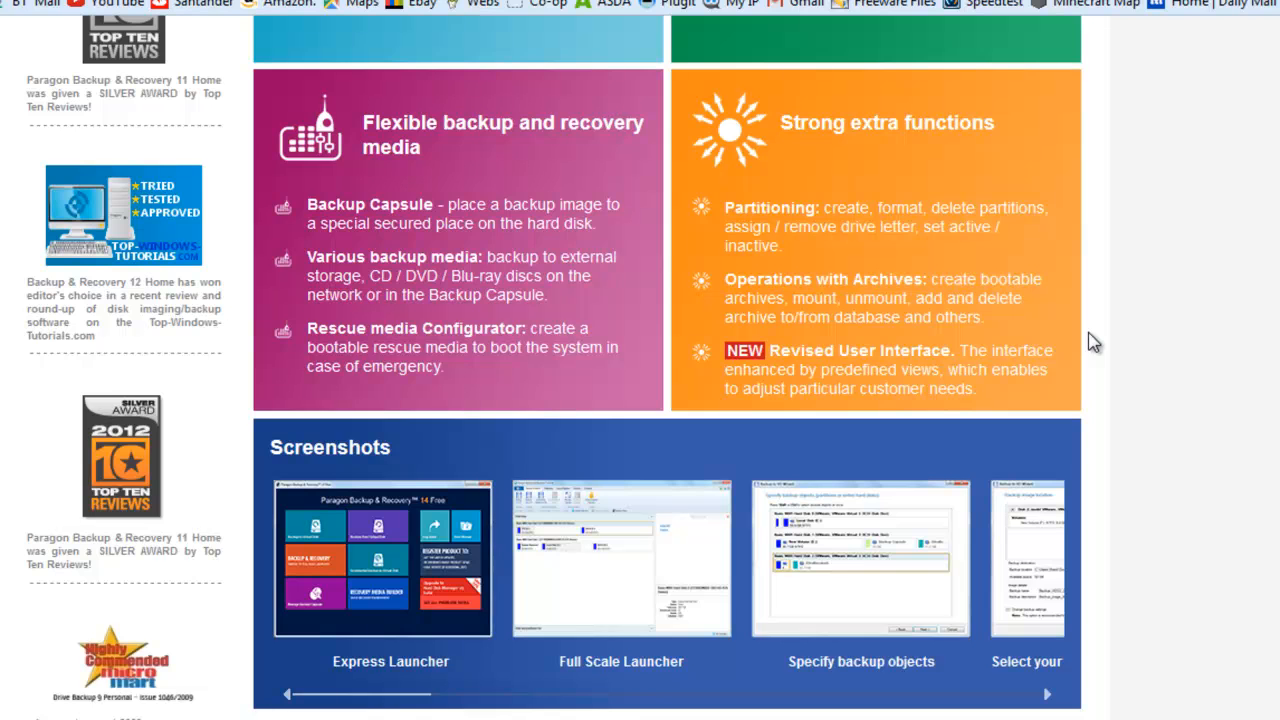
pyautogui.scroll(6, 1095, 341)
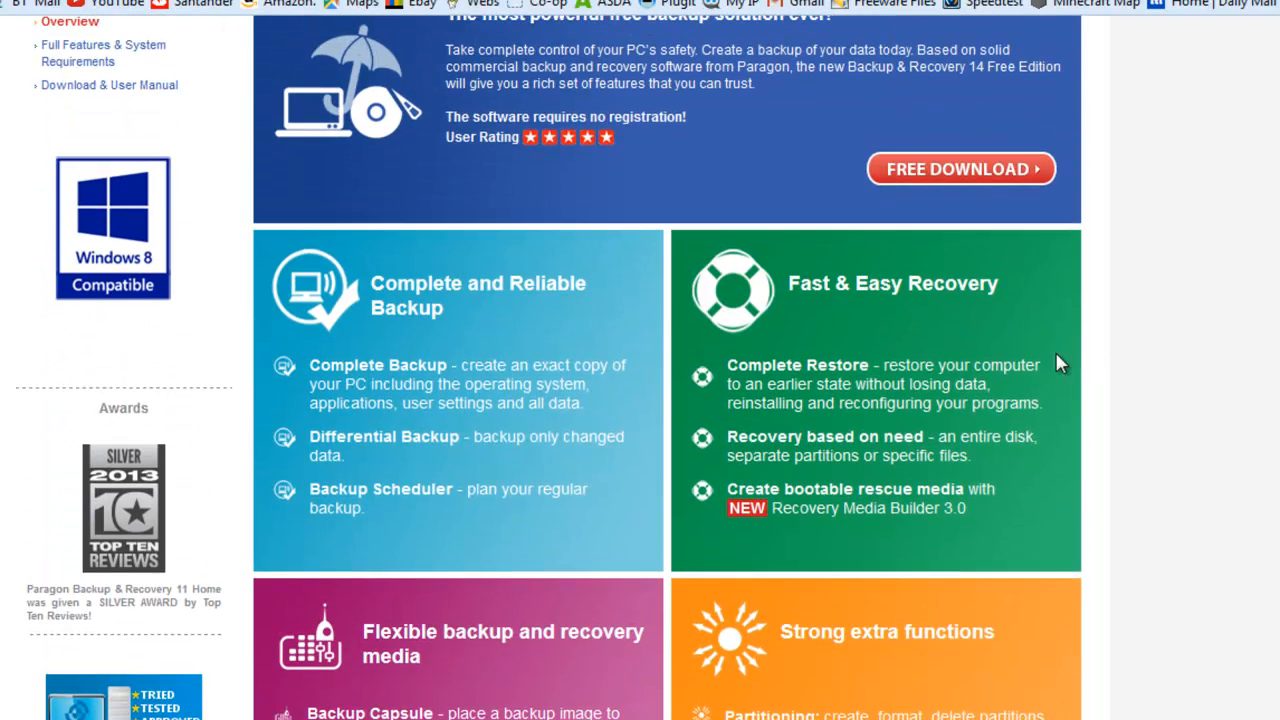
pyautogui.scroll(2, 1025, 365)
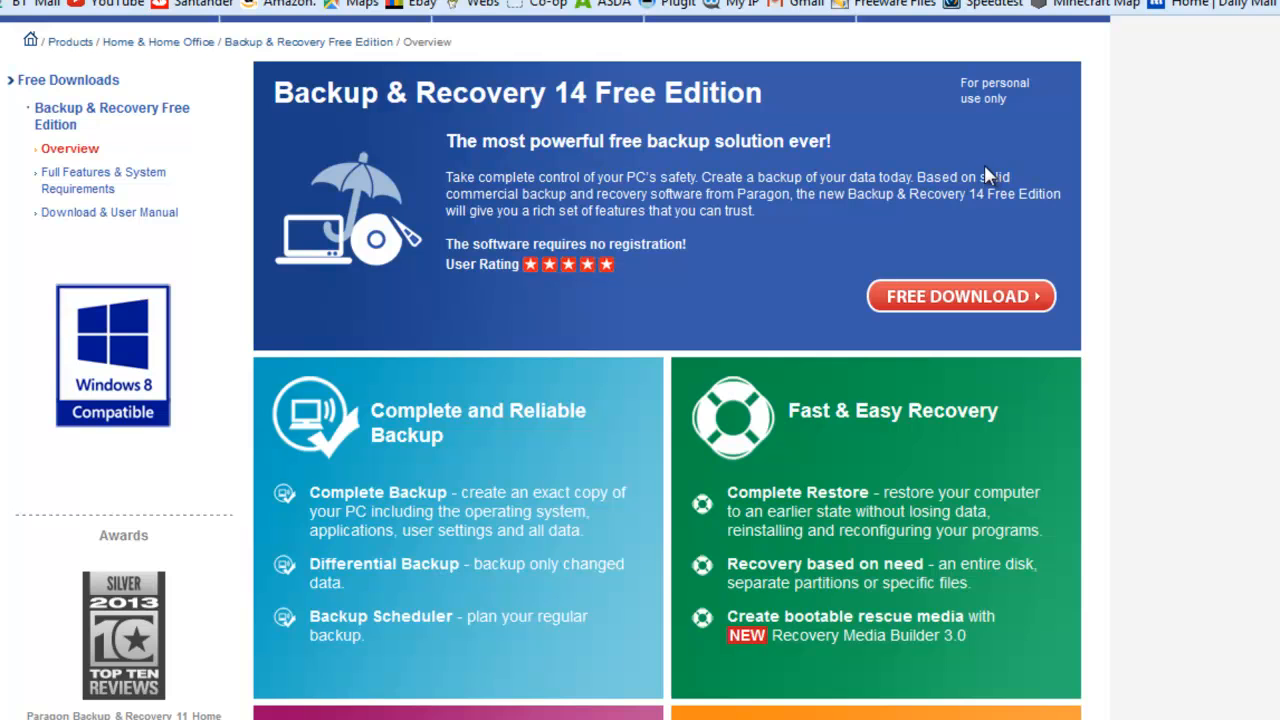
pyautogui.scroll(2, 983, 175)
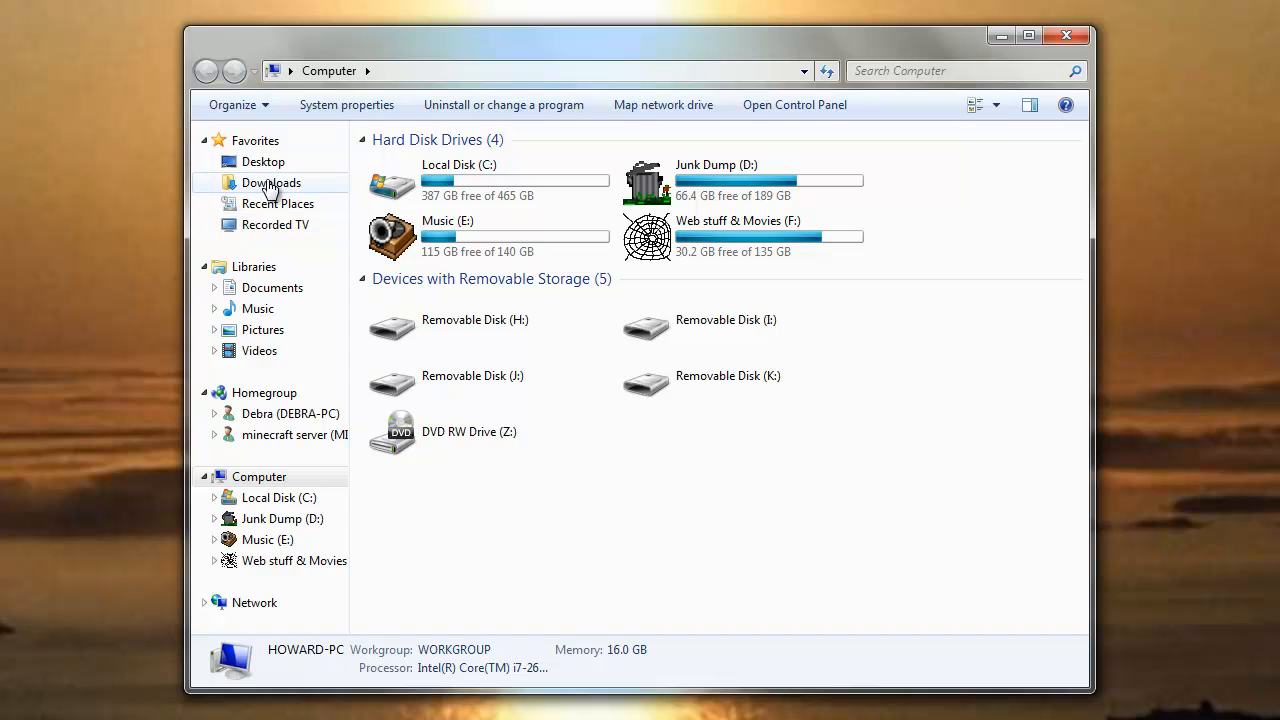
# Launch the PARAGON RECOVERY.exe installer from the Downloads folder
pyautogui.click(266, 183)
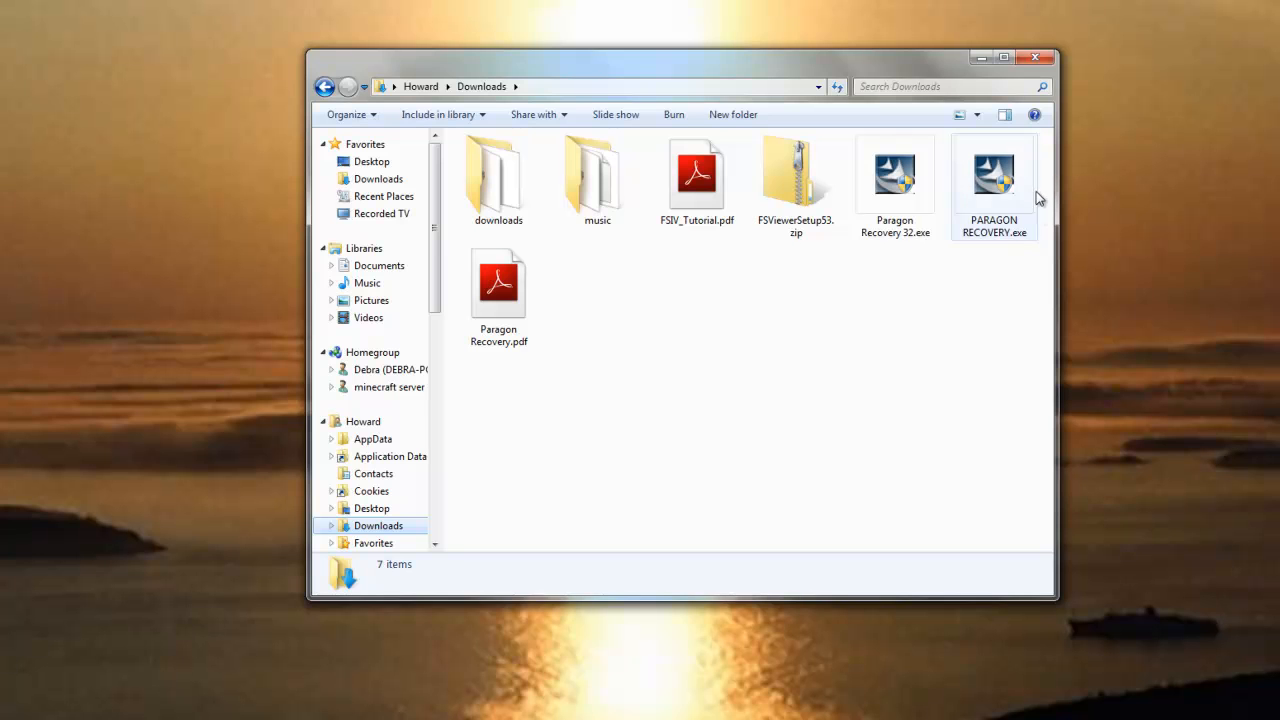
pyautogui.moveTo(1000, 176)
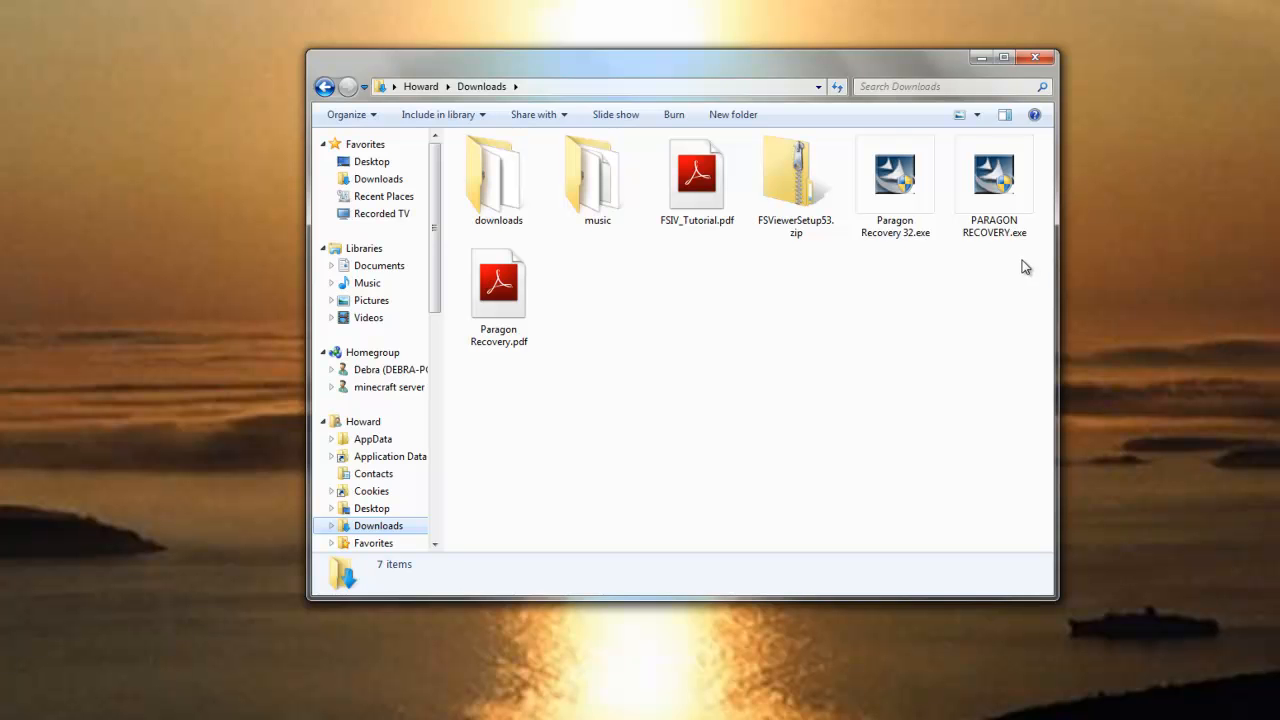
pyautogui.doubleClick(994, 185)
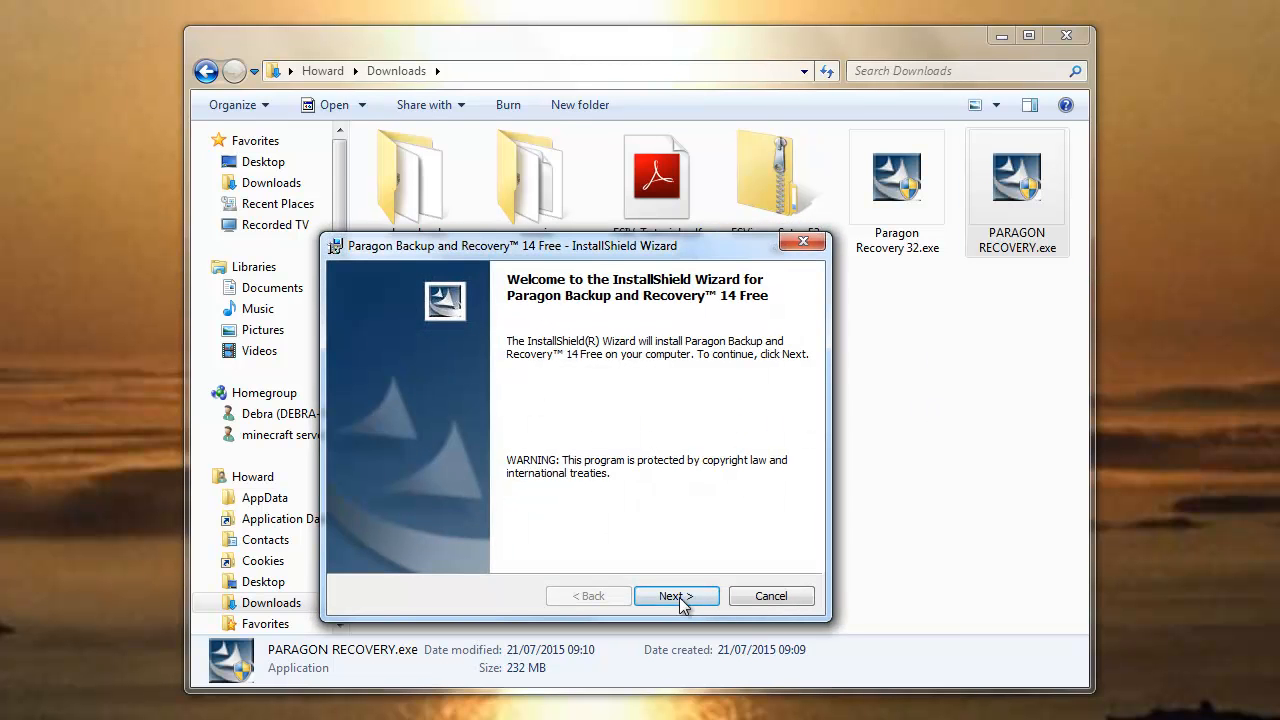
# Go through the license agreement to its end, accept its terms and continue the installation
pyautogui.click(680, 598)
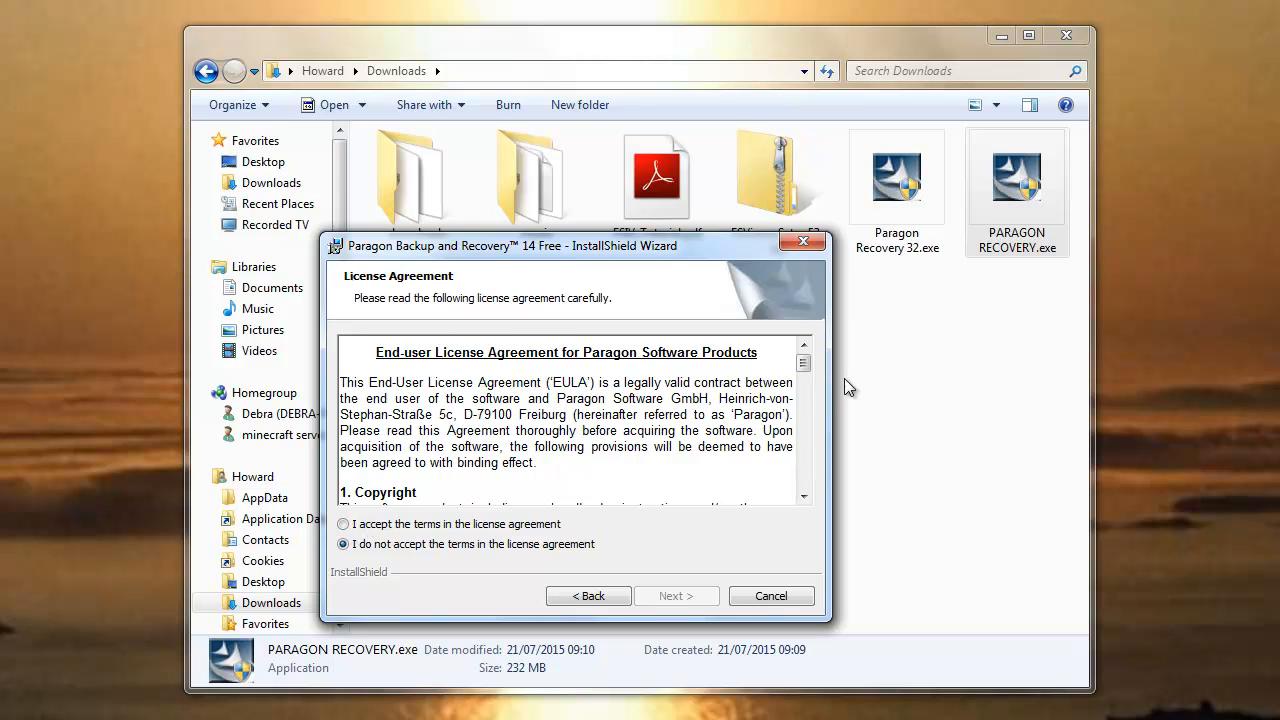
pyautogui.moveTo(804, 360); pyautogui.dragTo(804, 495)
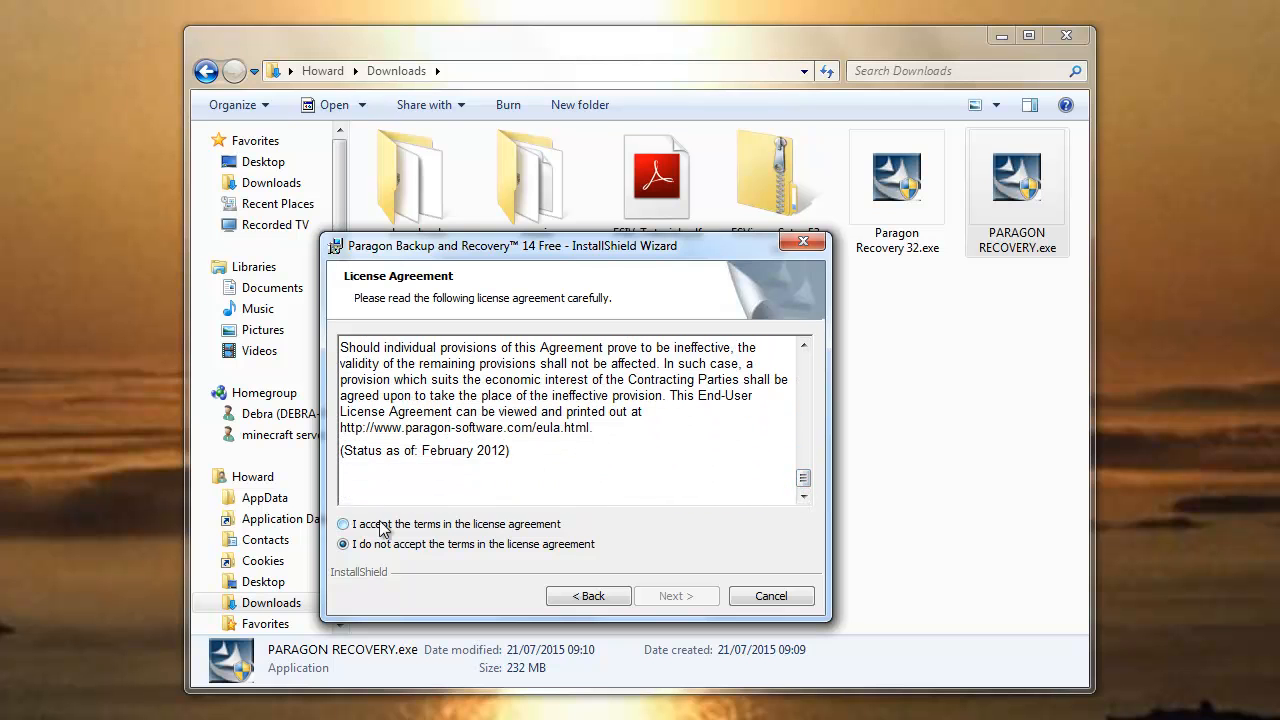
pyautogui.click(344, 524)
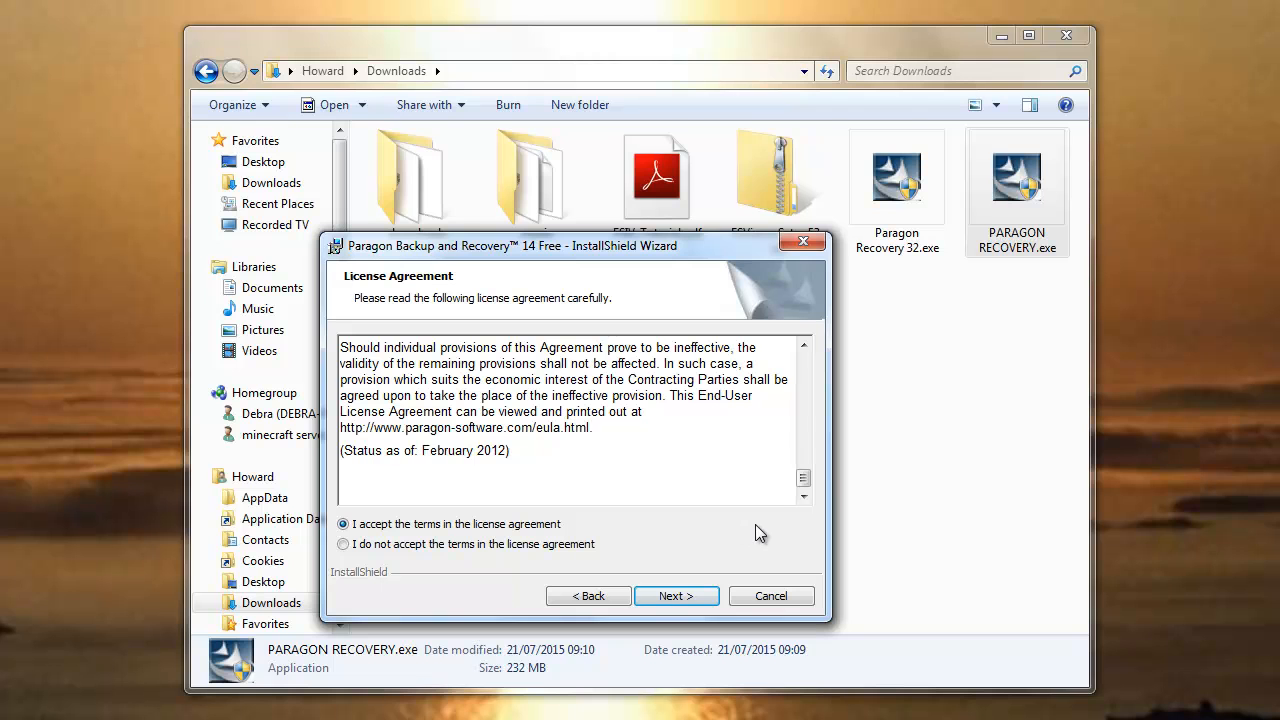
pyautogui.click(683, 601)
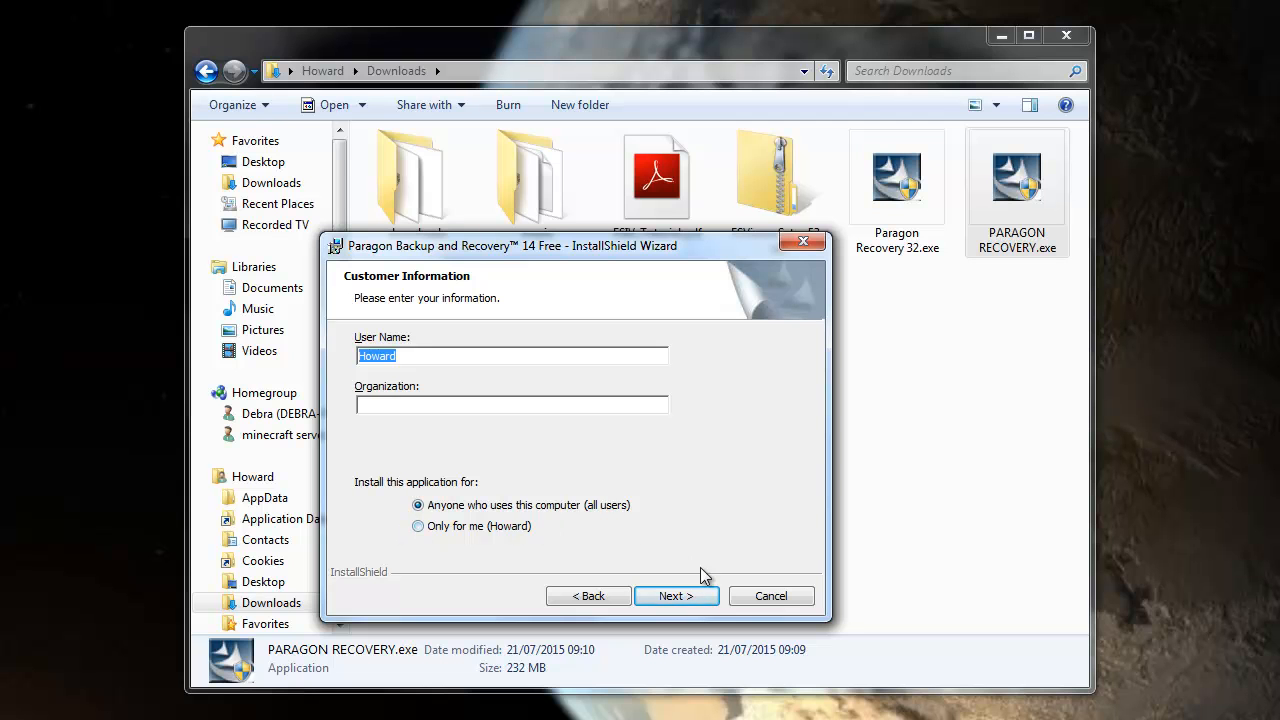
# Install Paragon Backup and Recovery 14 Free for all users with the default features and folder, then close the wizard and Downloads folder
pyautogui.click(683, 599)
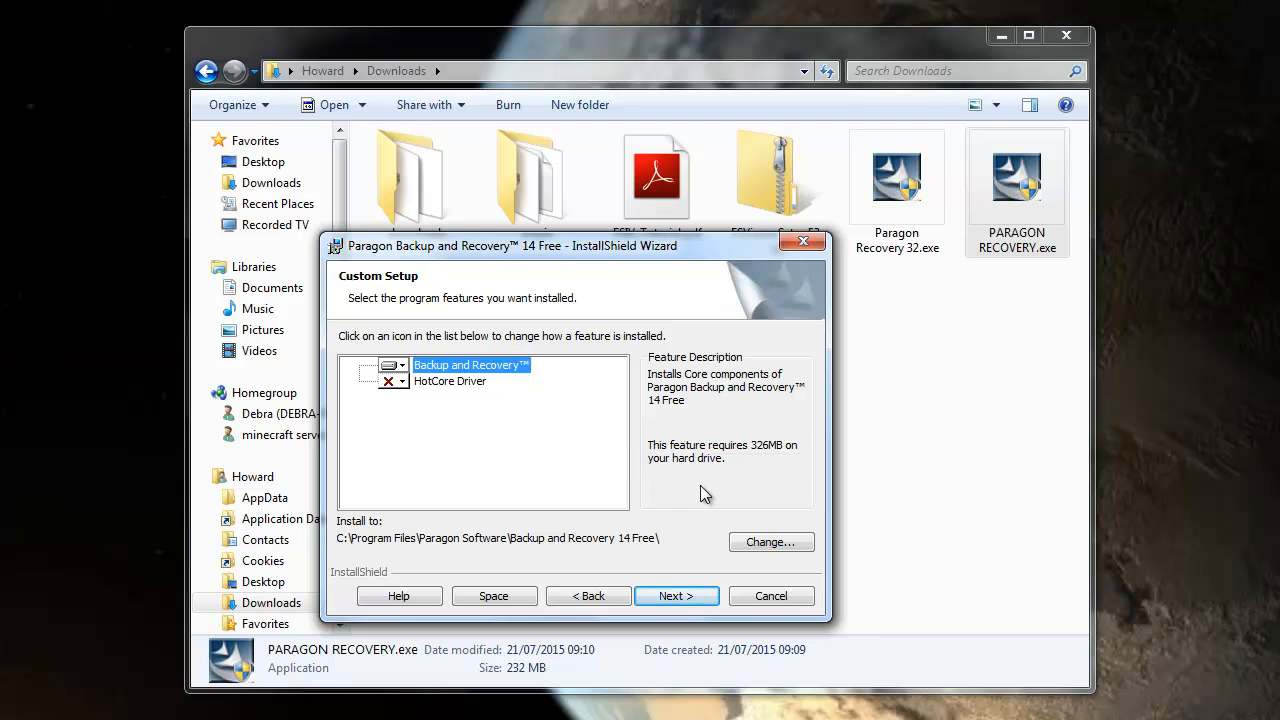
pyautogui.click(685, 603)
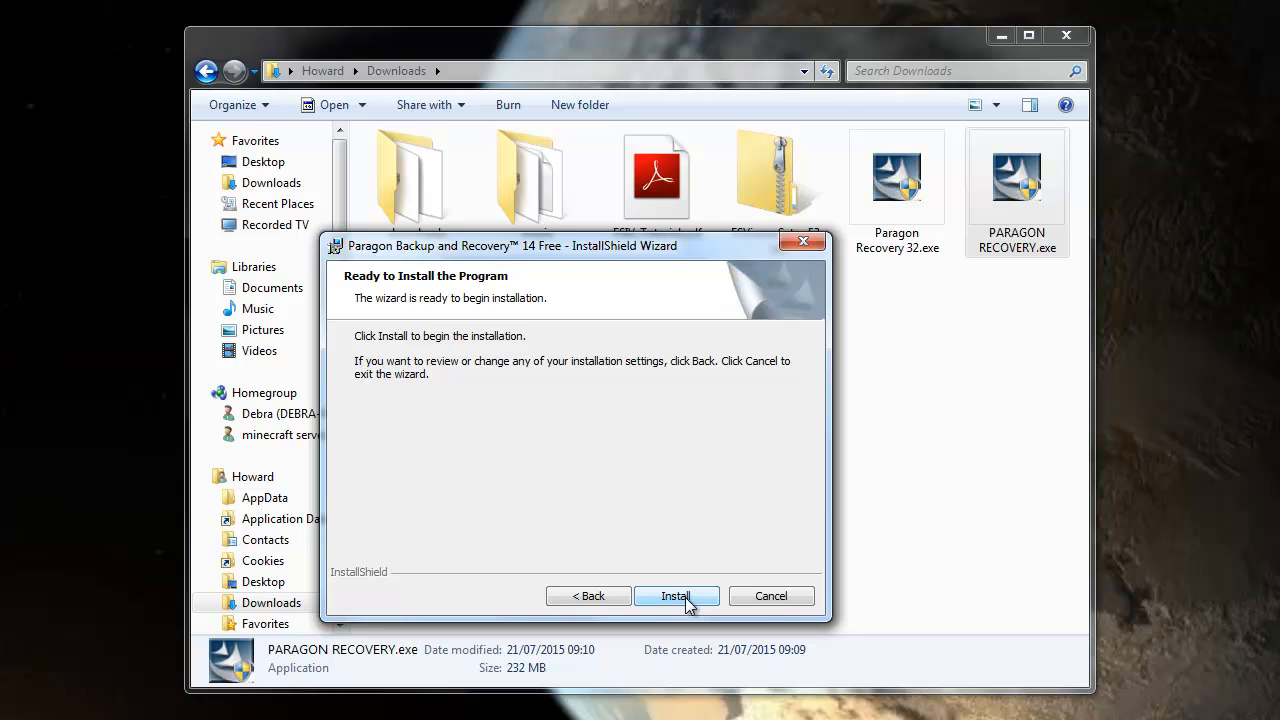
pyautogui.click(686, 600)
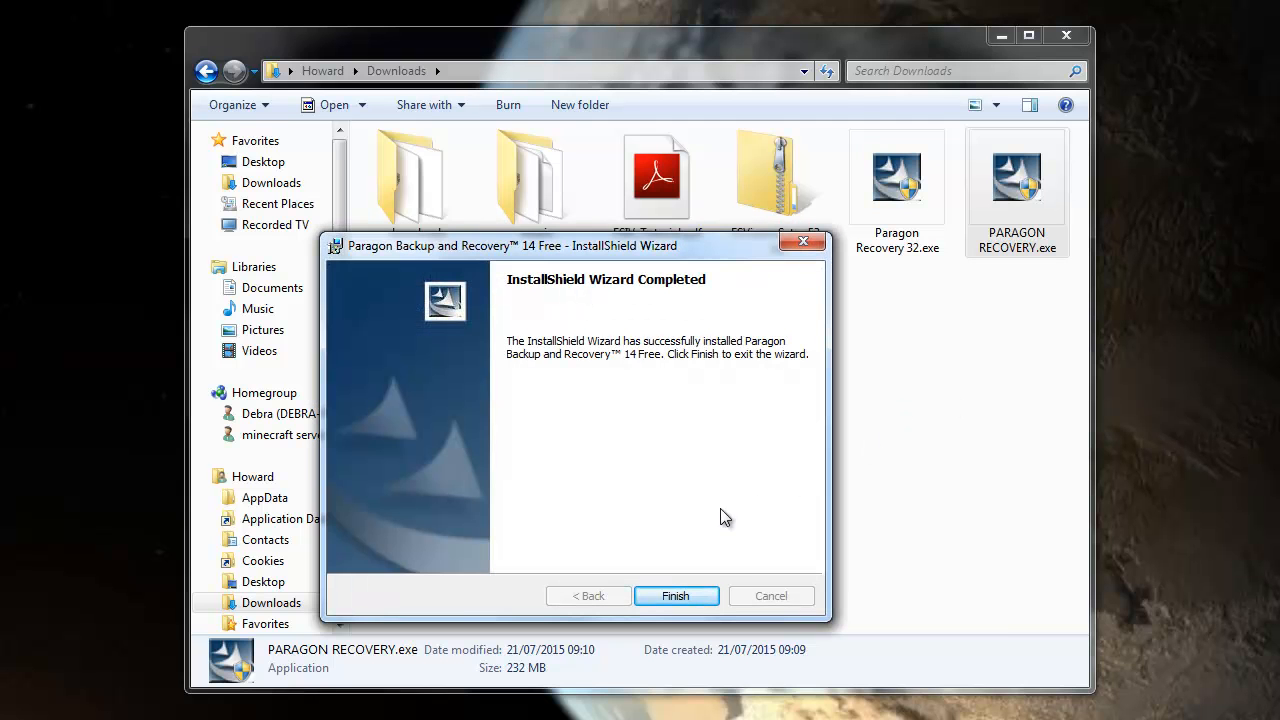
pyautogui.click(676, 598)
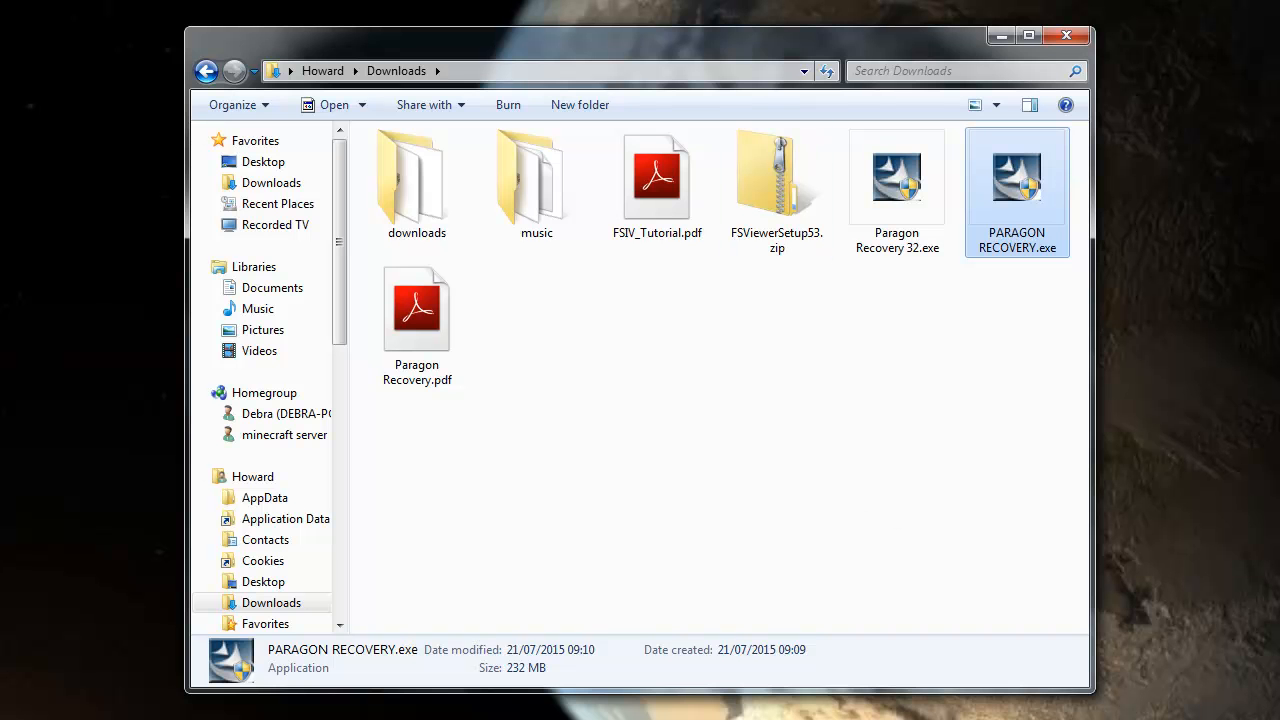
pyautogui.click(1066, 35)
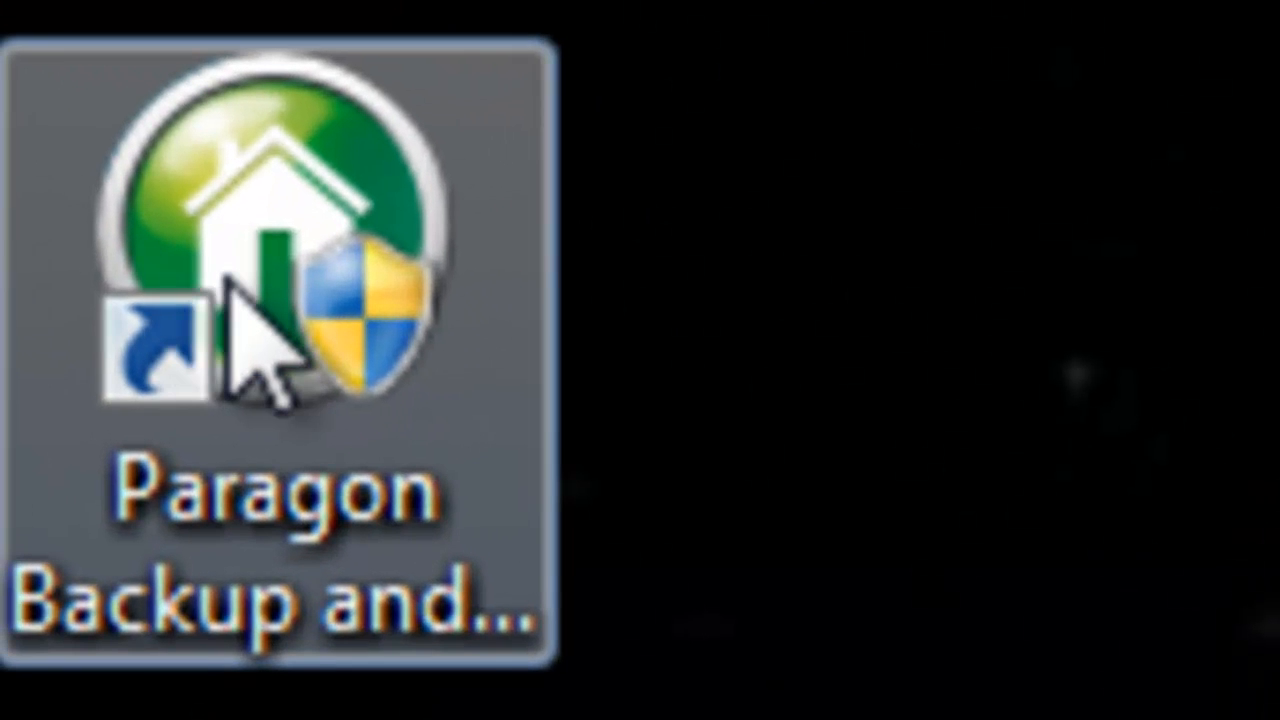
# Launch Paragon Backup & Recovery 14 Free and start the Backup to Virtual Disk wizard, continuing past its welcome page
pyautogui.doubleClick(229, 280)
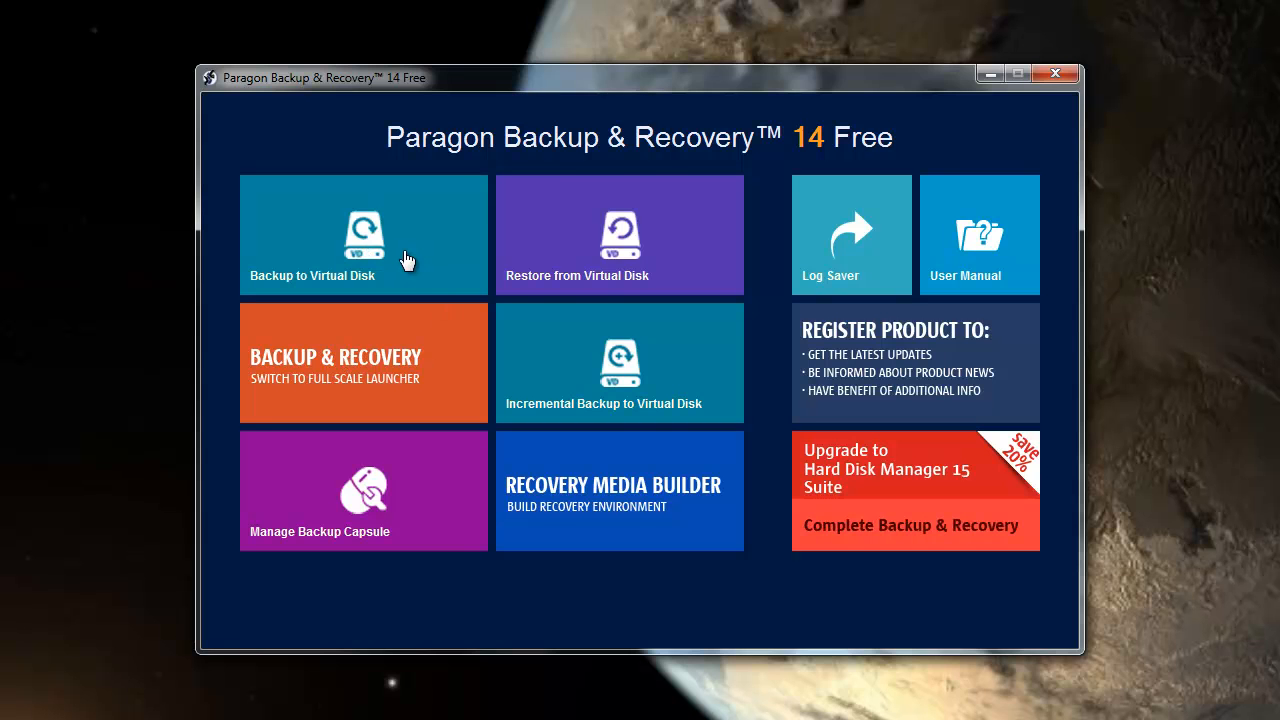
pyautogui.click(349, 250)
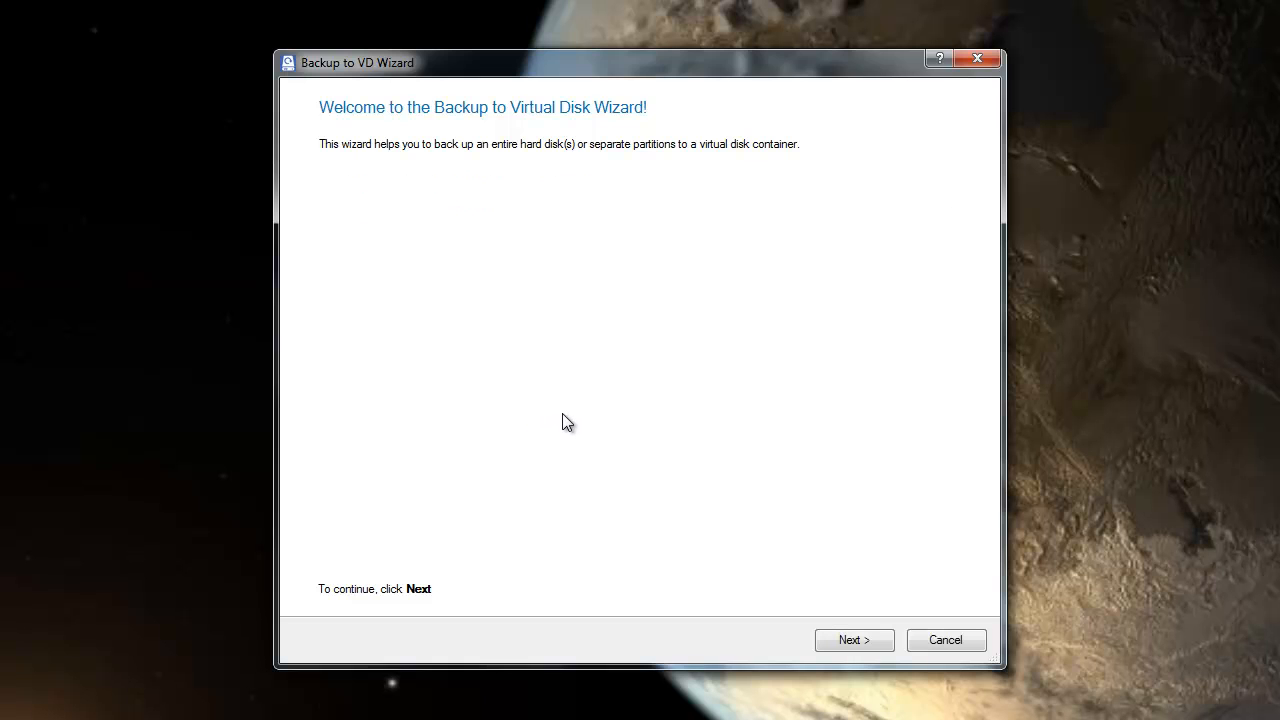
pyautogui.click(850, 639)
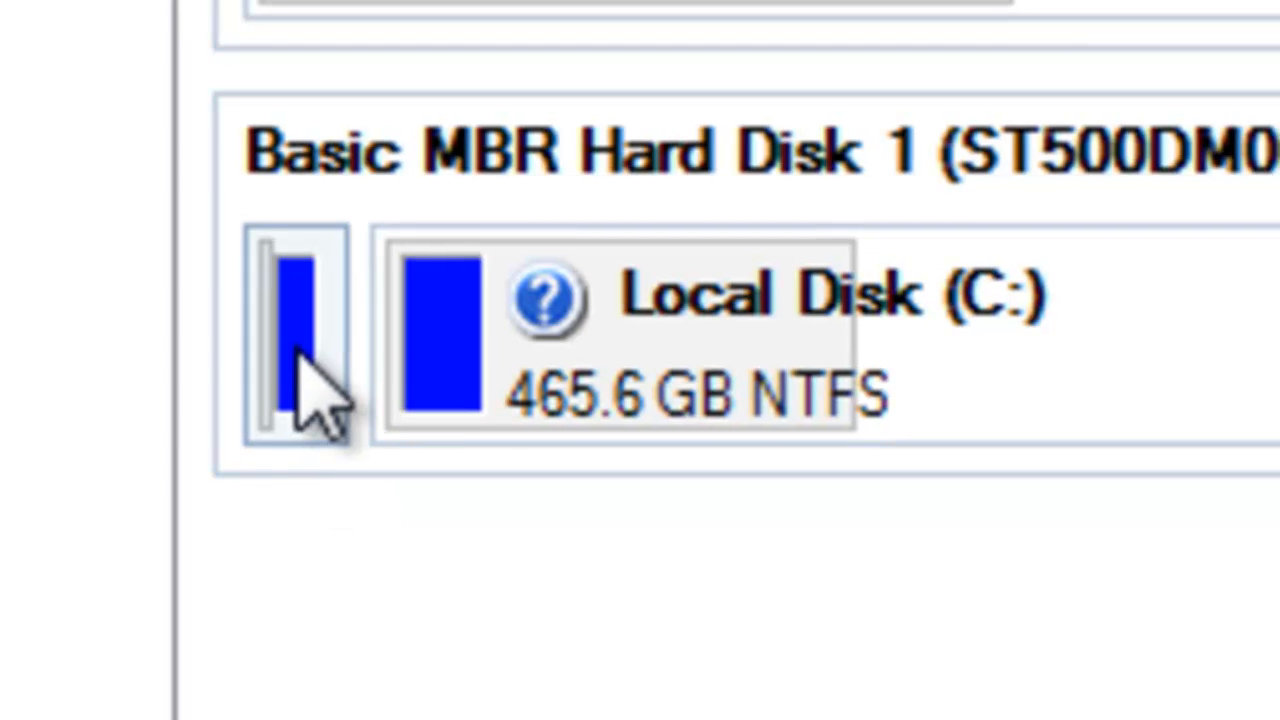
# Choose the whole Basic MBR Hard Disk 1, with its system partition and Local Disk (C:), as the backup object and continue
pyautogui.moveTo(299, 354)
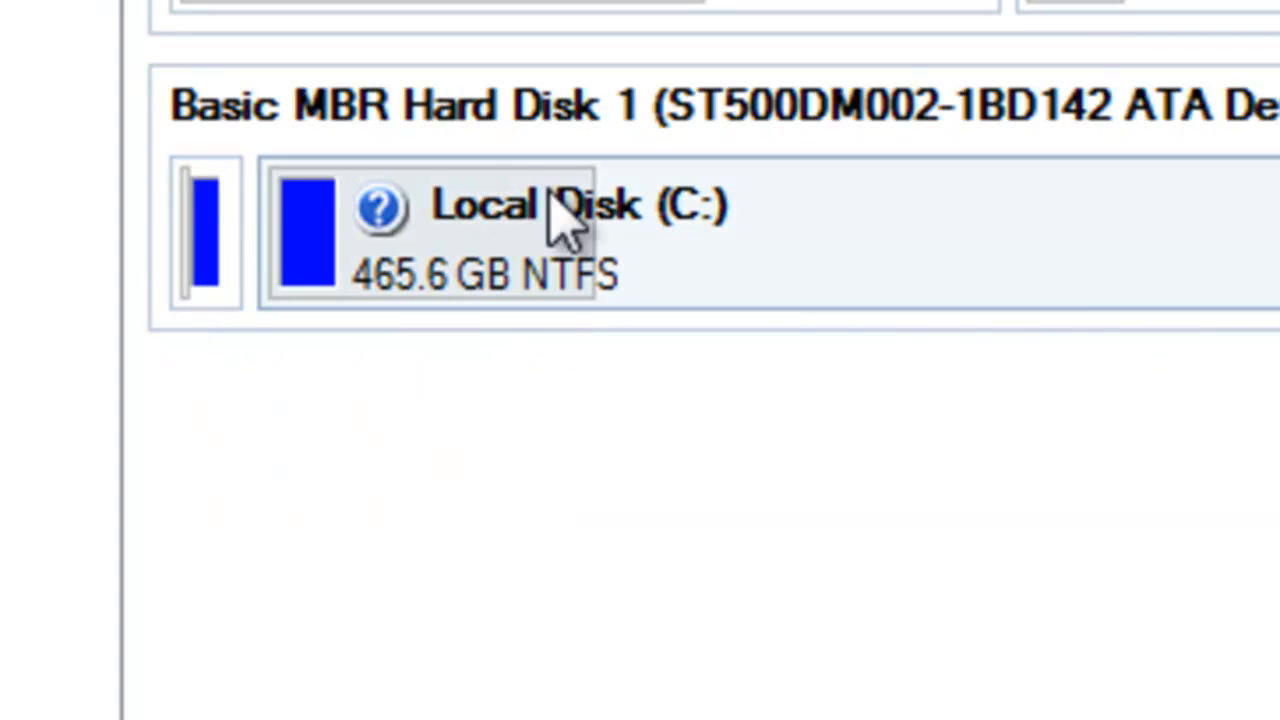
pyautogui.click(1157, 266)
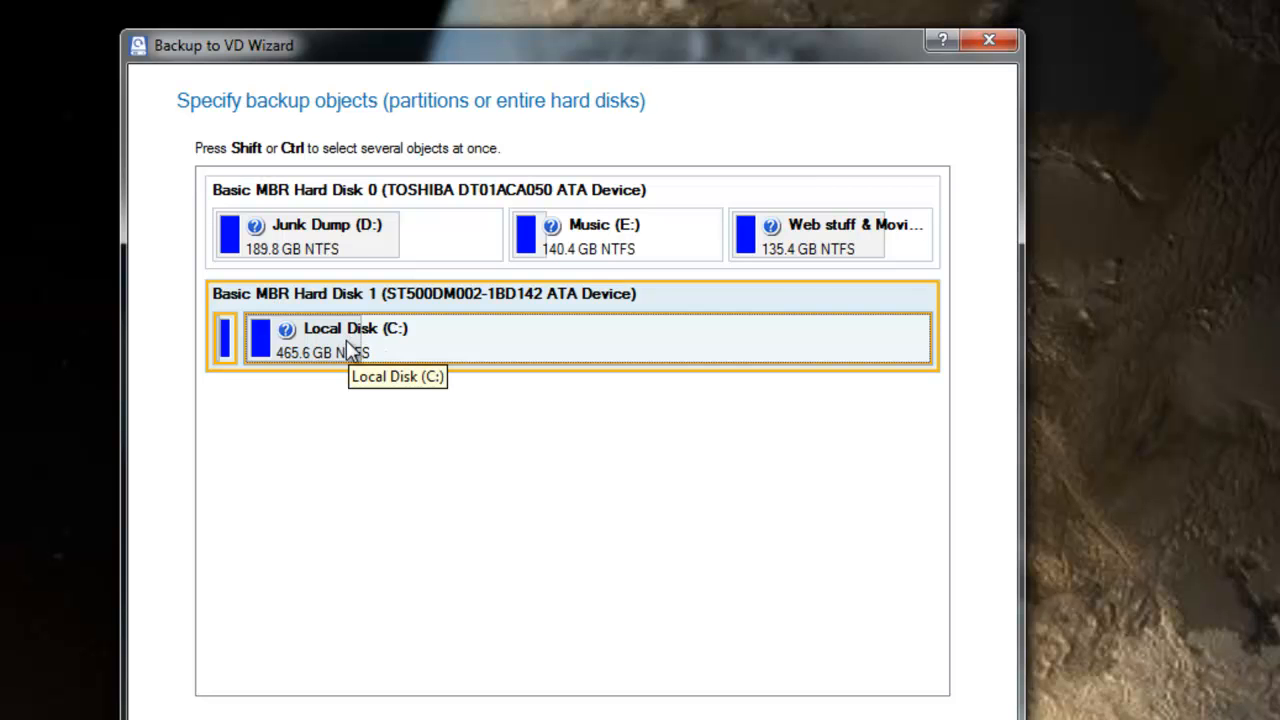
pyautogui.click(293, 232)
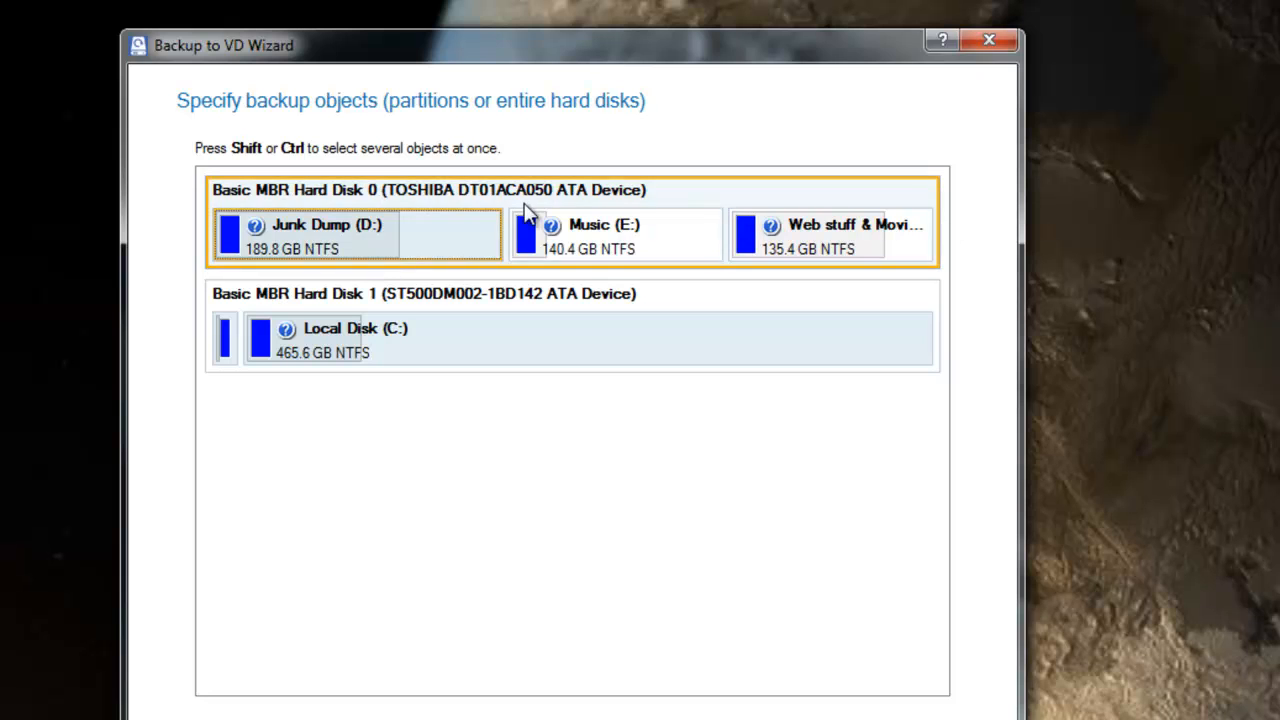
pyautogui.click(381, 350)
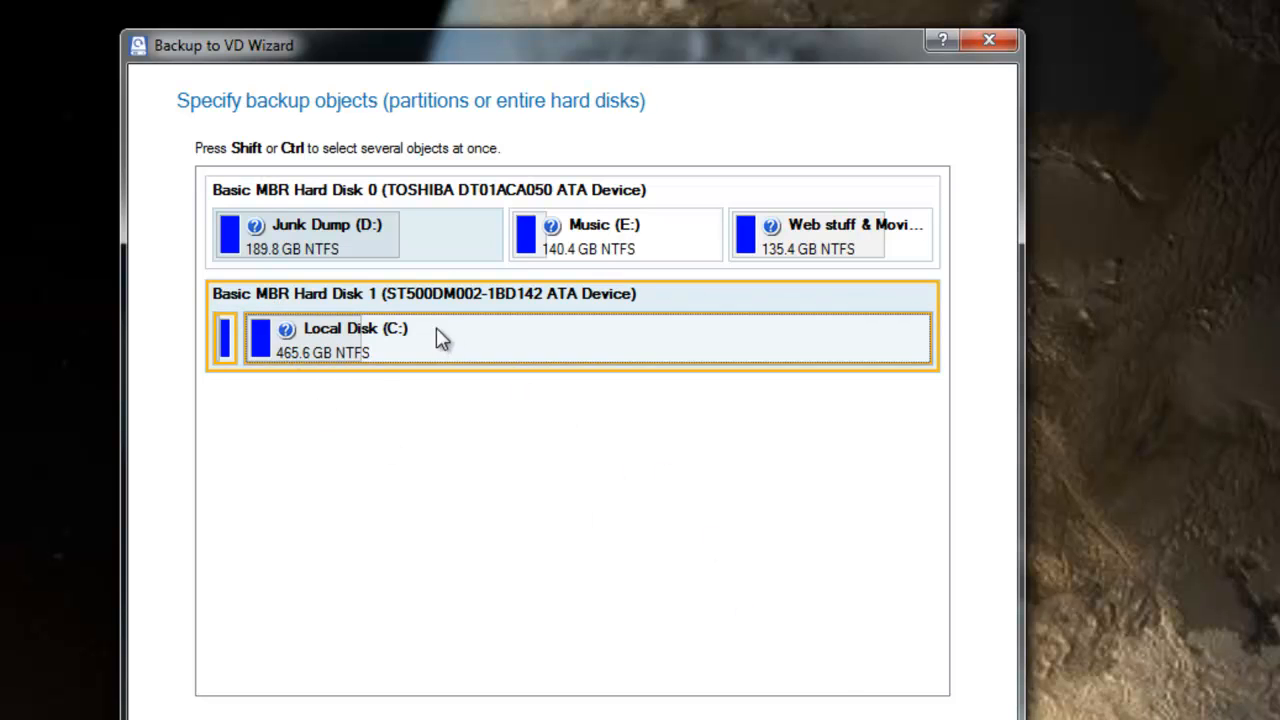
pyautogui.press('Return')
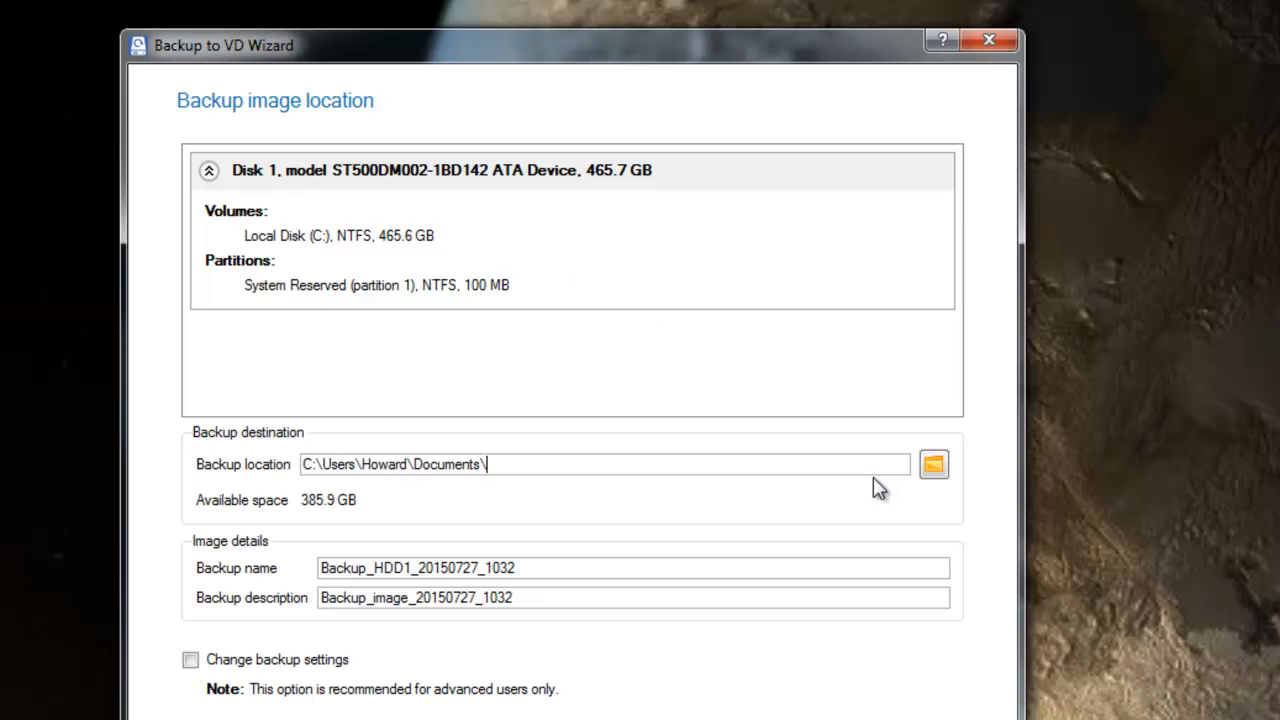
# Set the backup location to the root of the Junk Dump (D:) drive
pyautogui.click(840, 460)
pyautogui.click(934, 466)
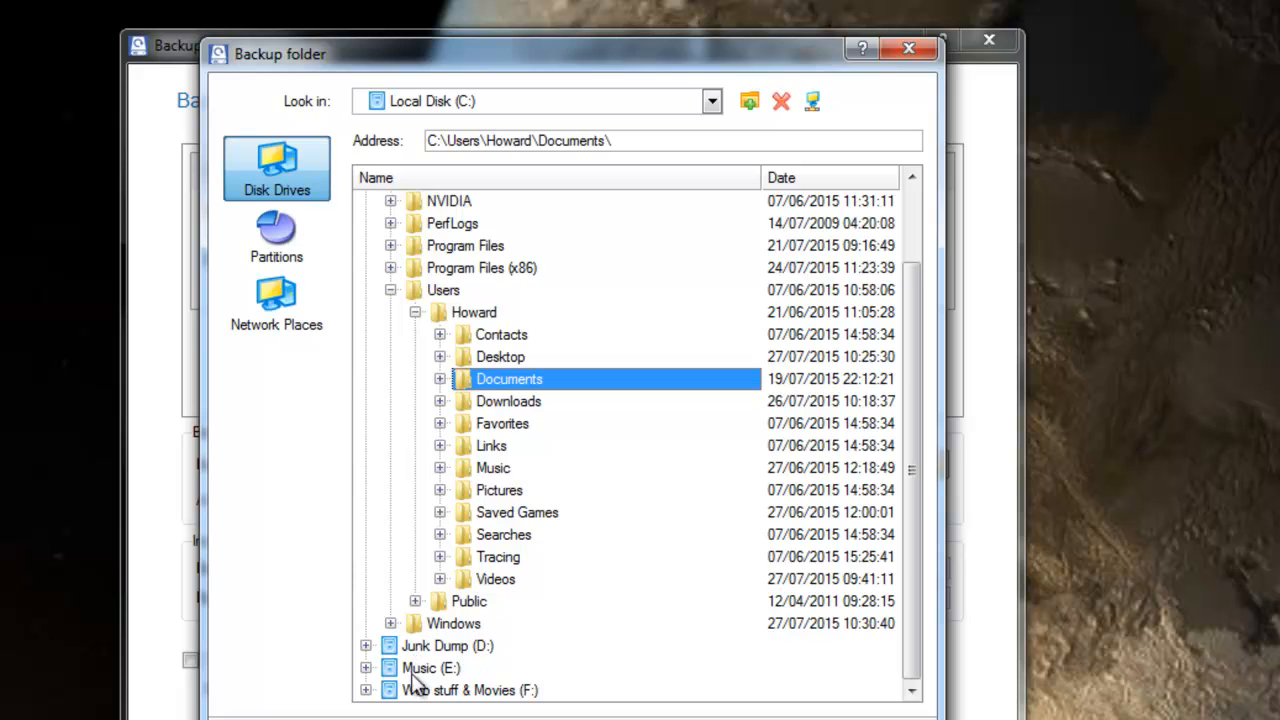
pyautogui.click(428, 648)
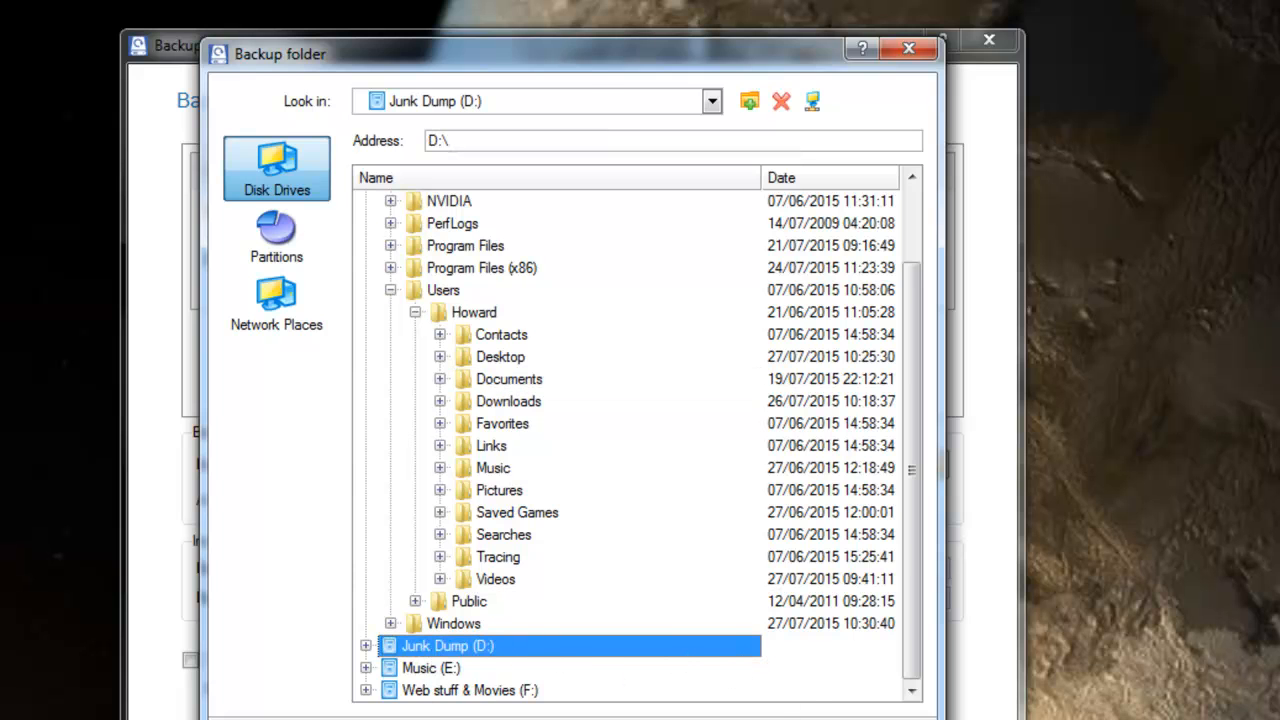
pyautogui.press('Return')
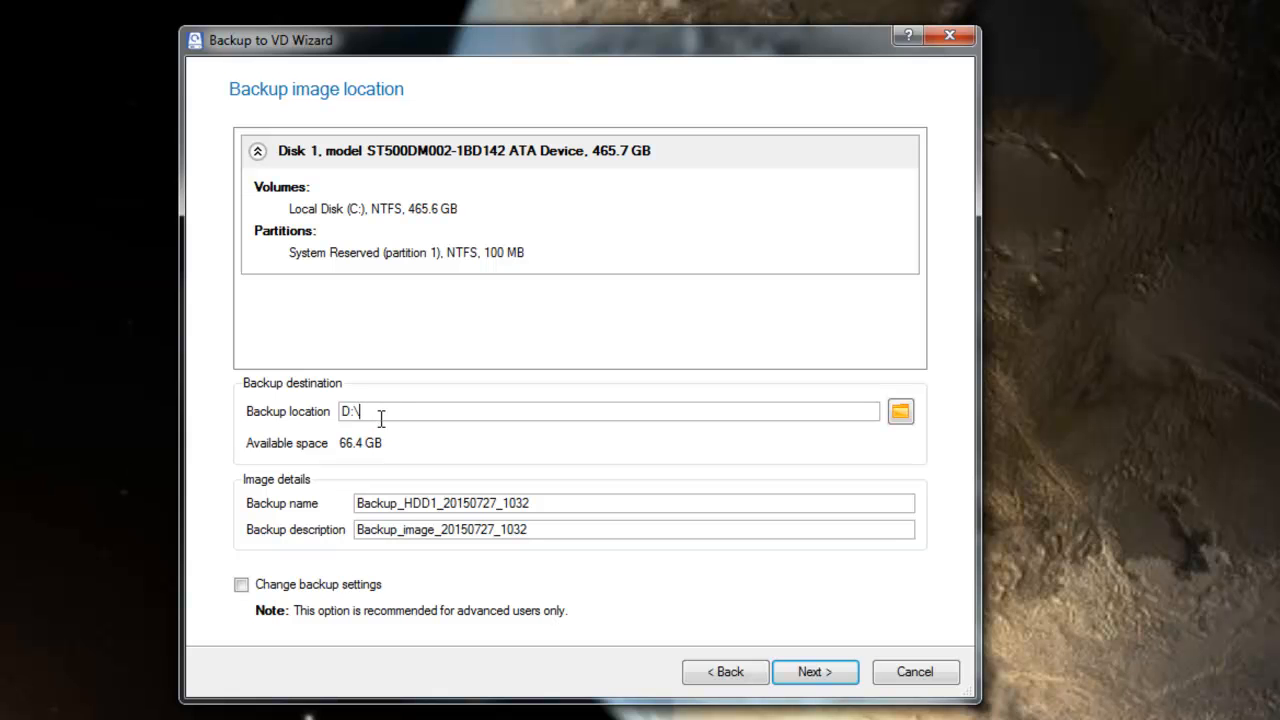
# Check how much space is used on Local Disk (C:) in its drive properties
pyautogui.click(900, 411)
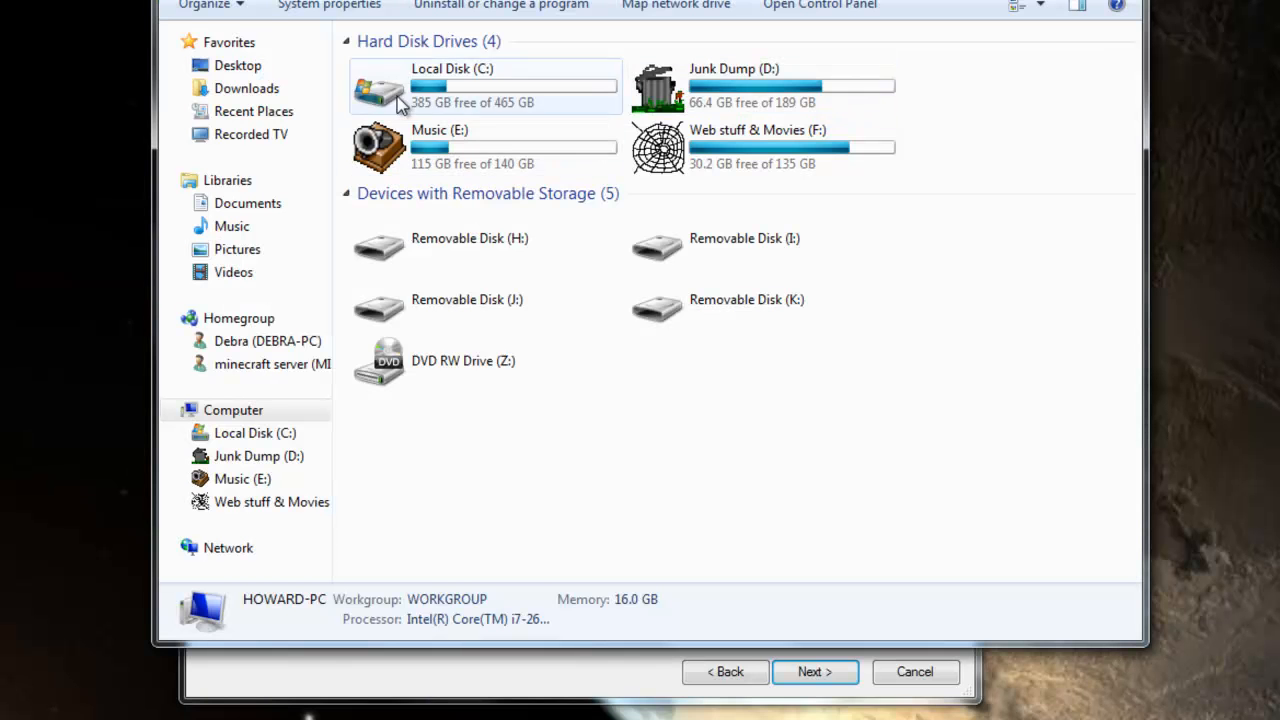
pyautogui.doubleClick(430, 78)
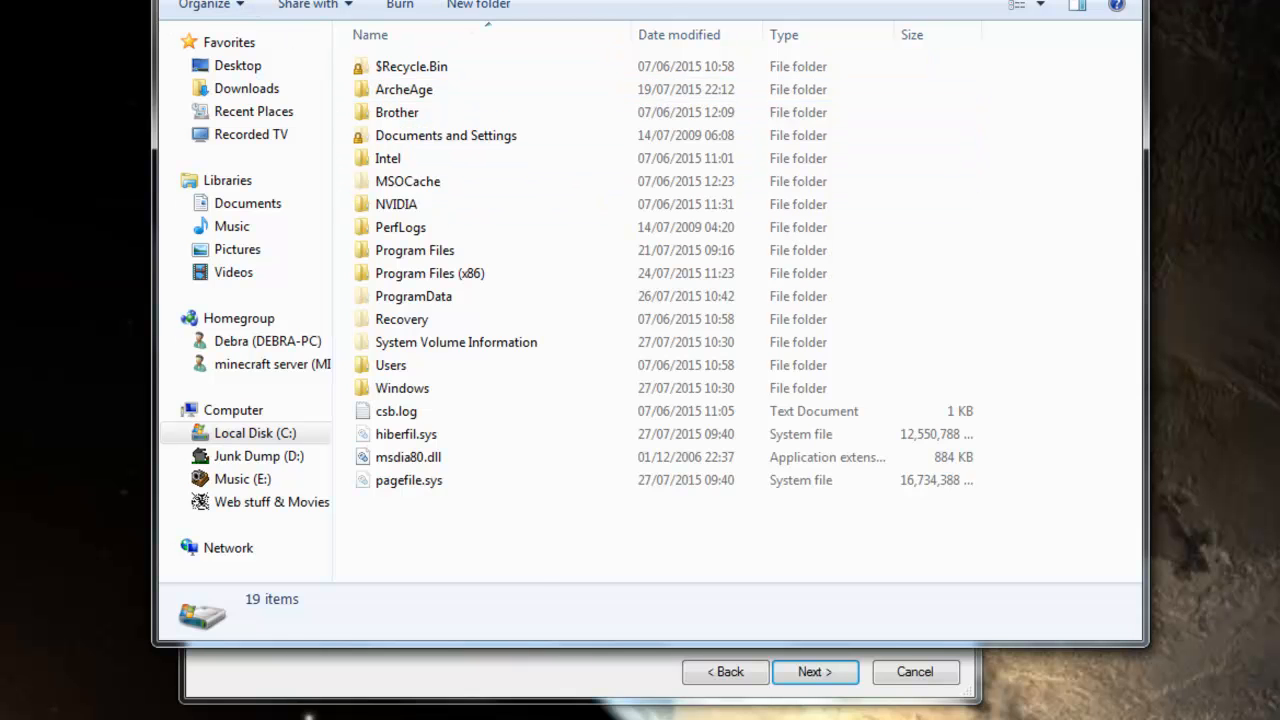
pyautogui.click(180, 0)
pyautogui.rightClick(415, 95)
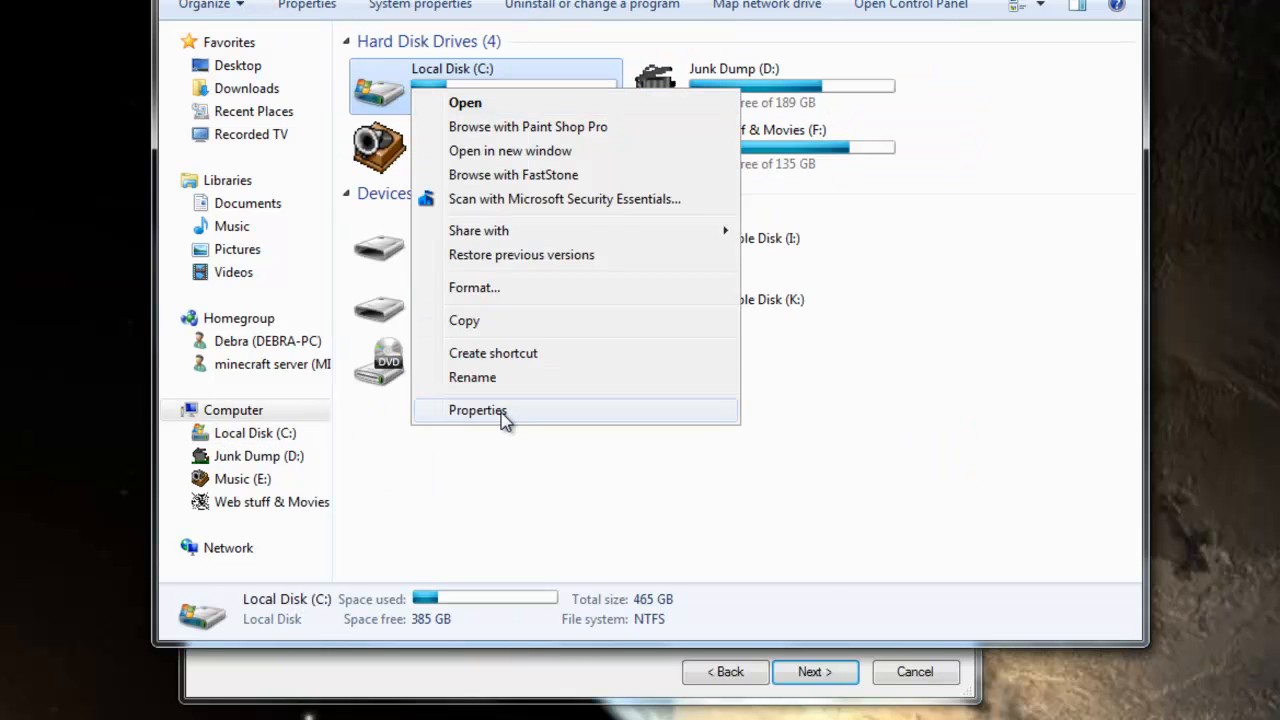
pyautogui.click(509, 408)
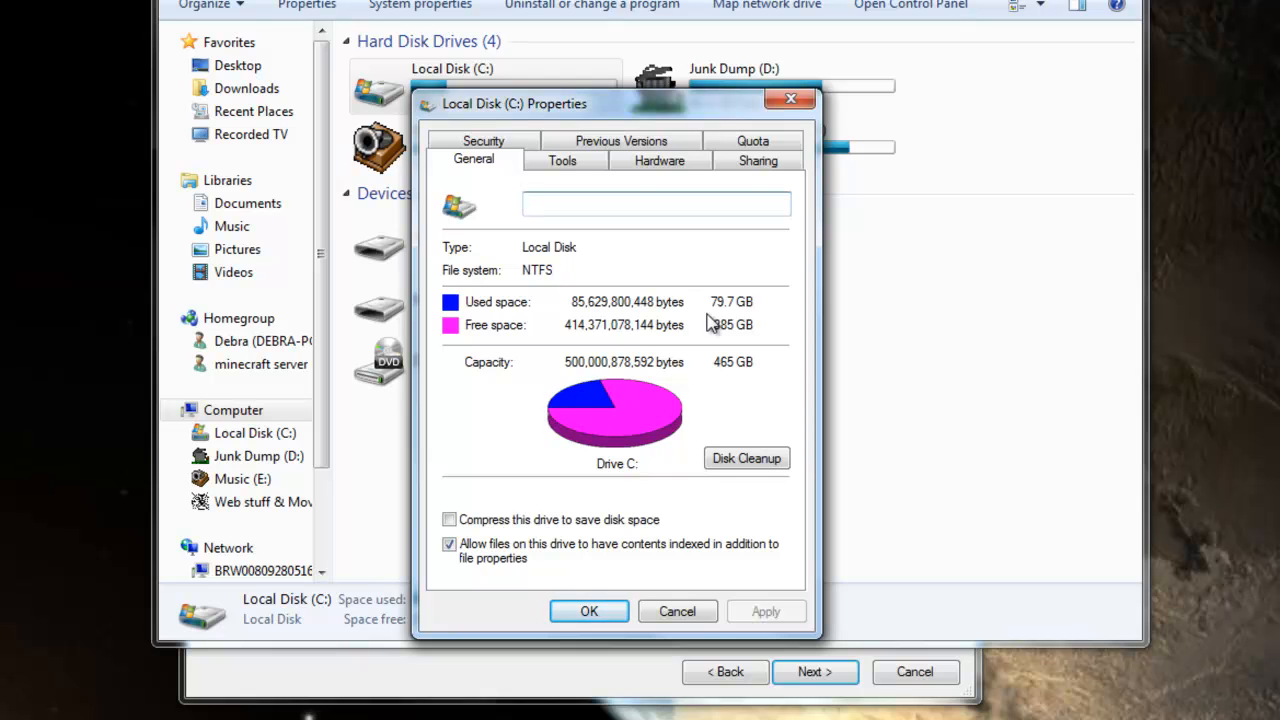
pyautogui.click(791, 101)
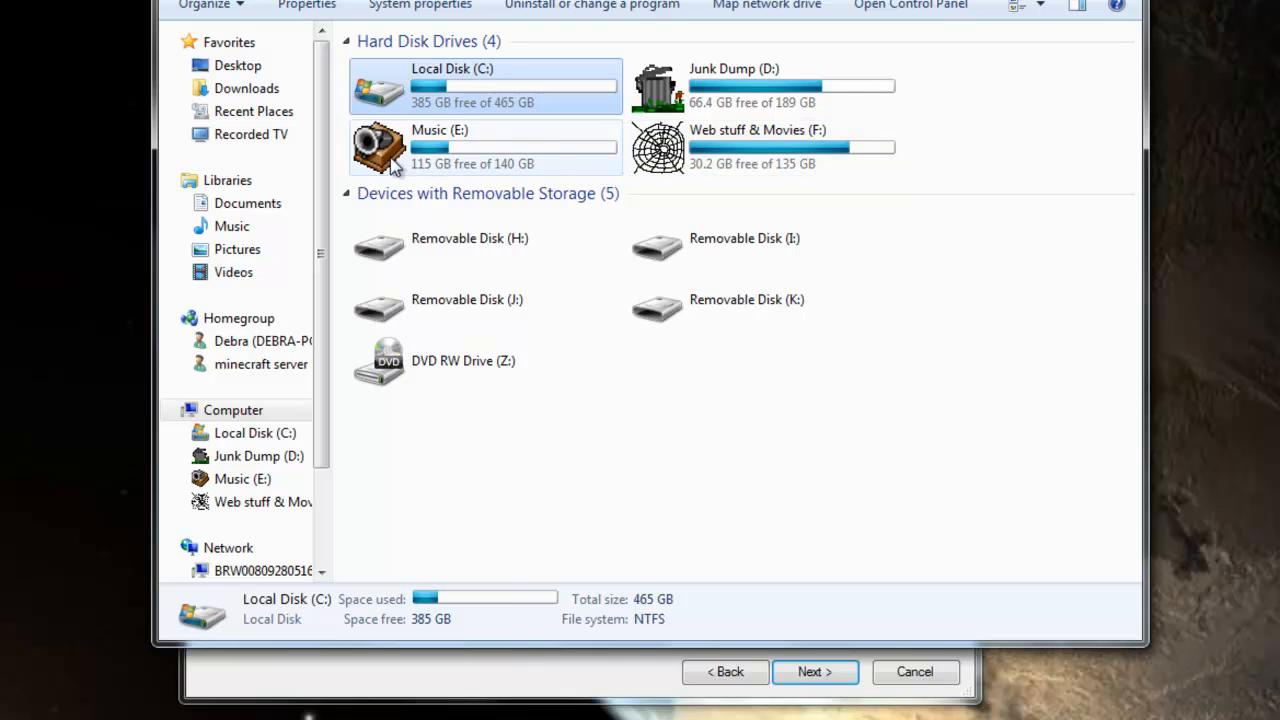
# Check the used and free space of the Junk Dump (D:) and Music (E:) drives in their properties
pyautogui.rightClick(661, 91)
pyautogui.click(720, 460)
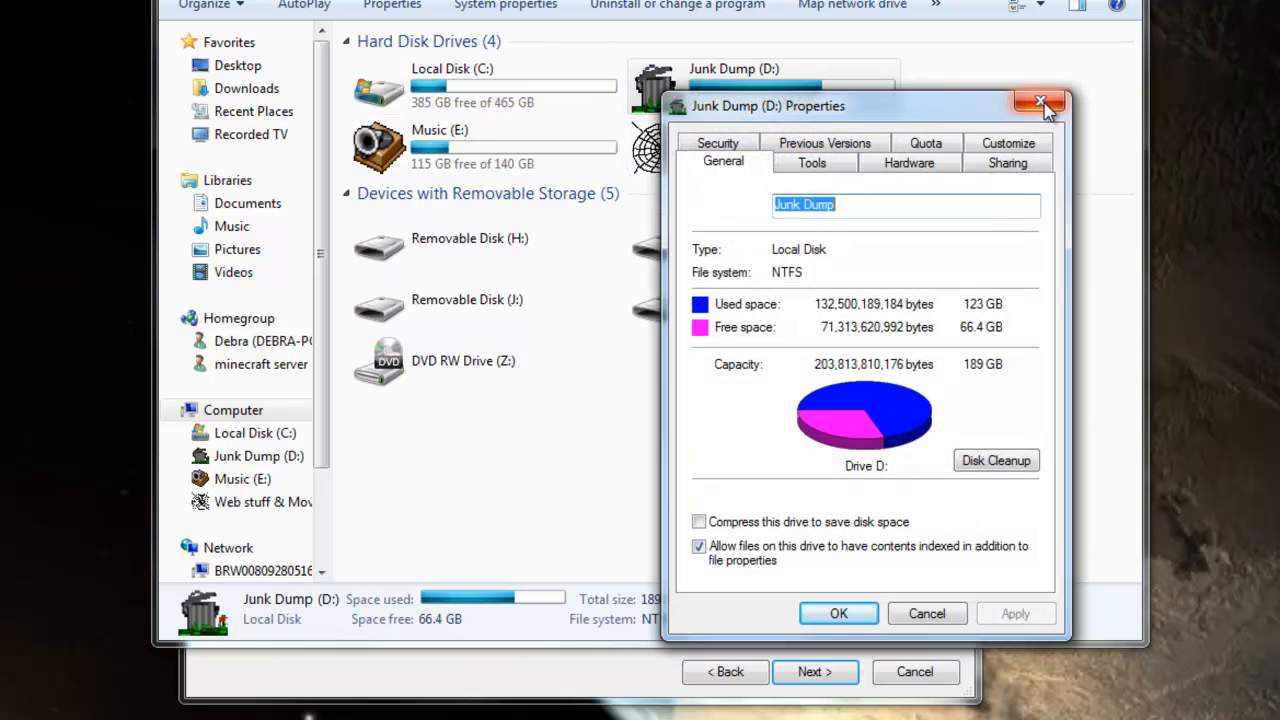
pyautogui.click(1041, 104)
pyautogui.rightClick(375, 150)
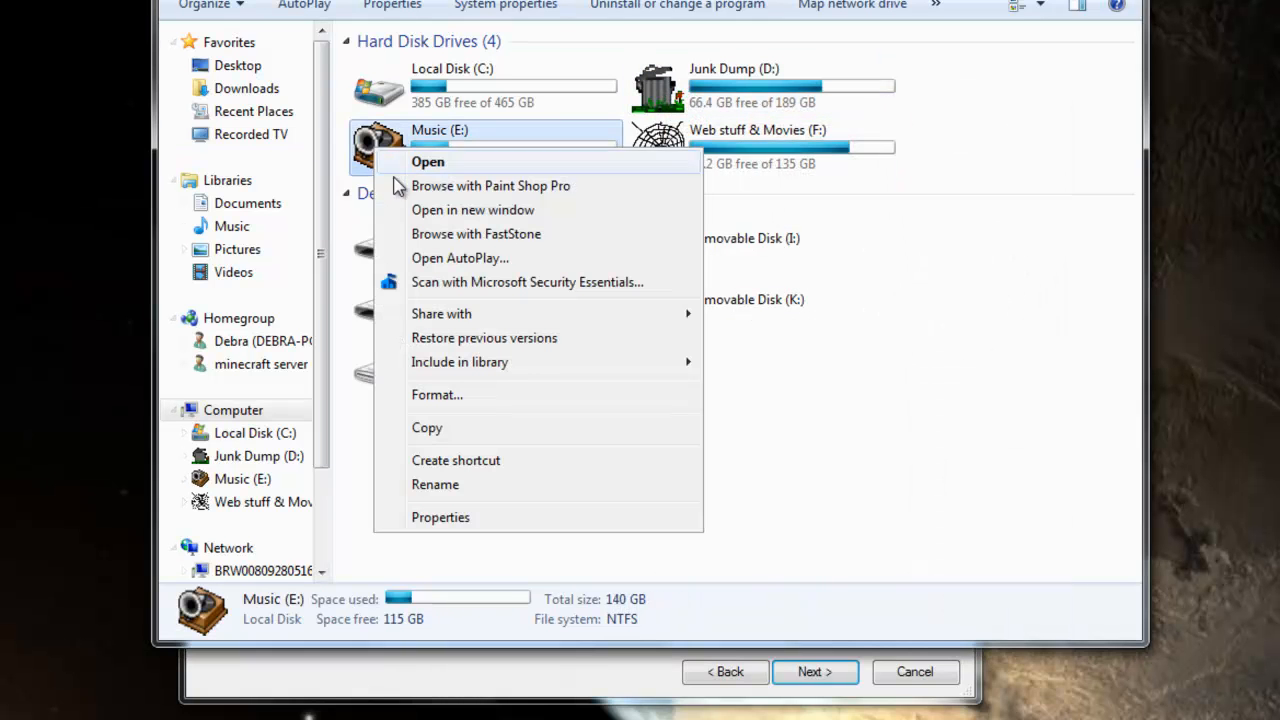
pyautogui.click(460, 515)
pyautogui.click(750, 162)
# Check the used and free space of Web stuff & Movies (F:) in its properties and close the Computer window
pyautogui.click(700, 148)
pyautogui.rightClick(700, 148)
pyautogui.click(760, 509)
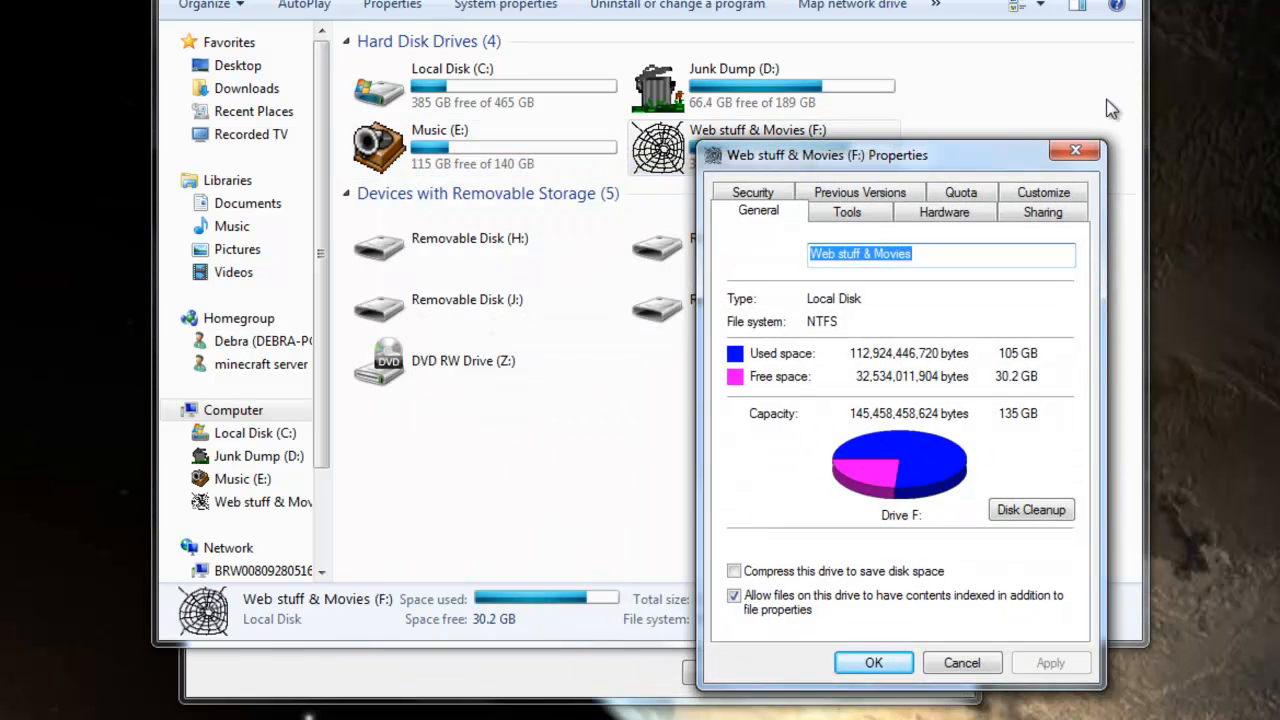
pyautogui.click(1095, 150)
pyautogui.hotkey('alt', 'F4')
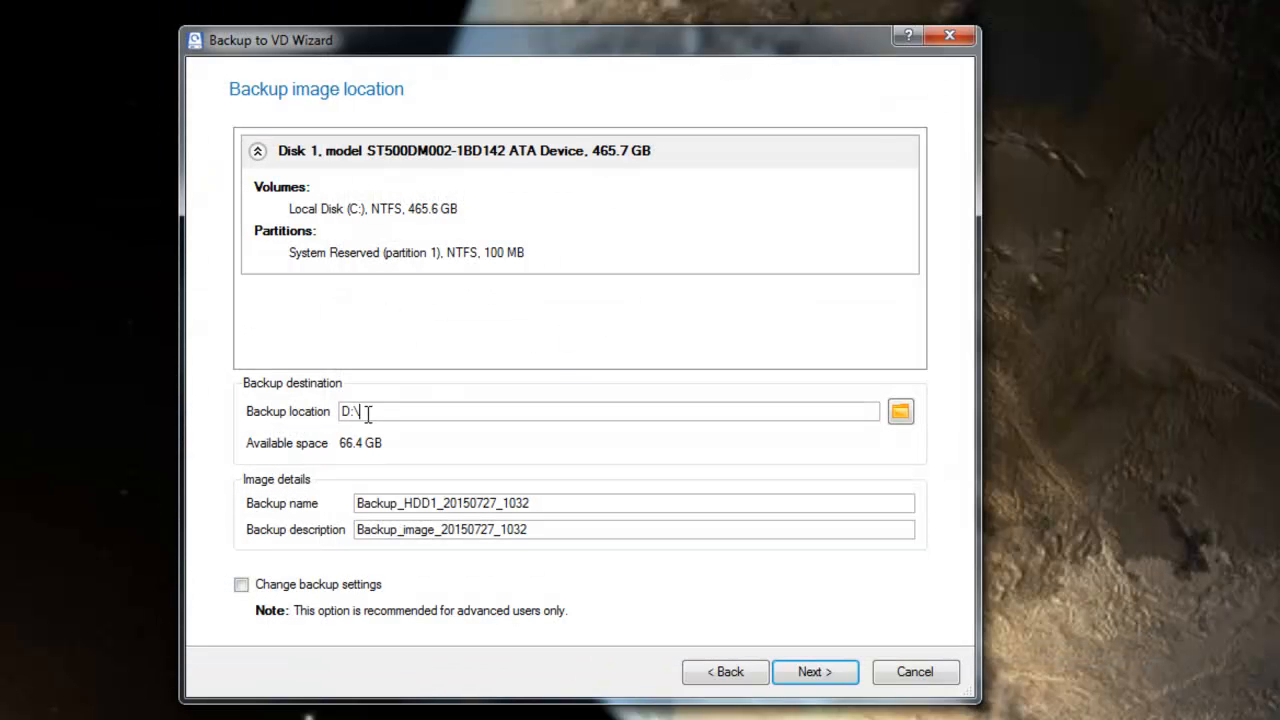
# Turn the Change backup settings option on and off again, and cancel the Backup to Virtual Disk wizard without running the backup
pyautogui.moveTo(365, 411); pyautogui.dragTo(325, 416)
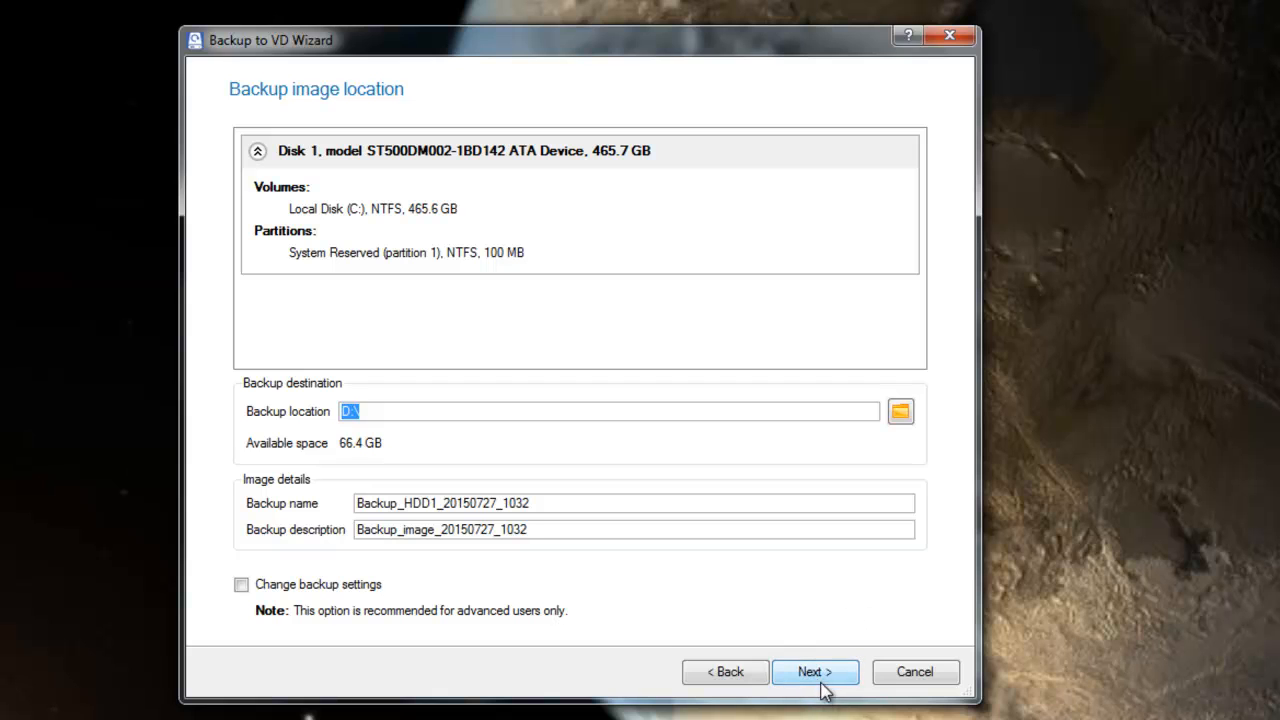
pyautogui.click(242, 588)
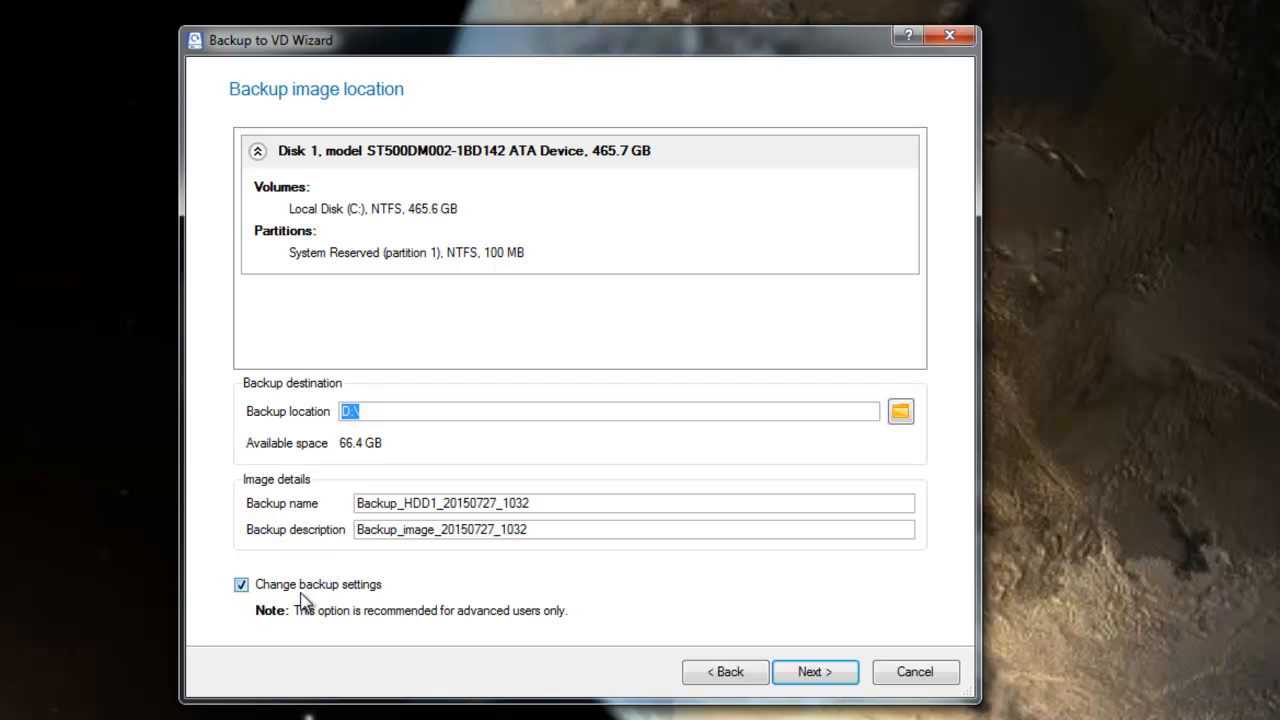
pyautogui.click(241, 588)
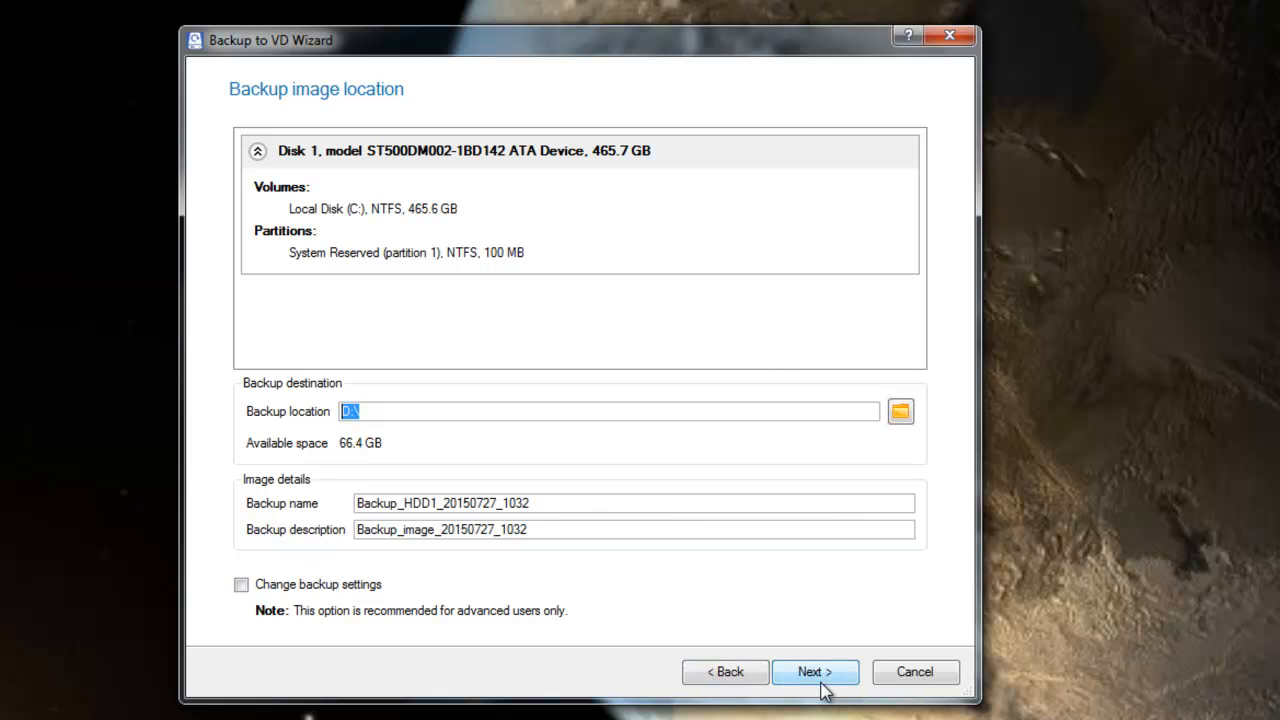
pyautogui.click(928, 681)
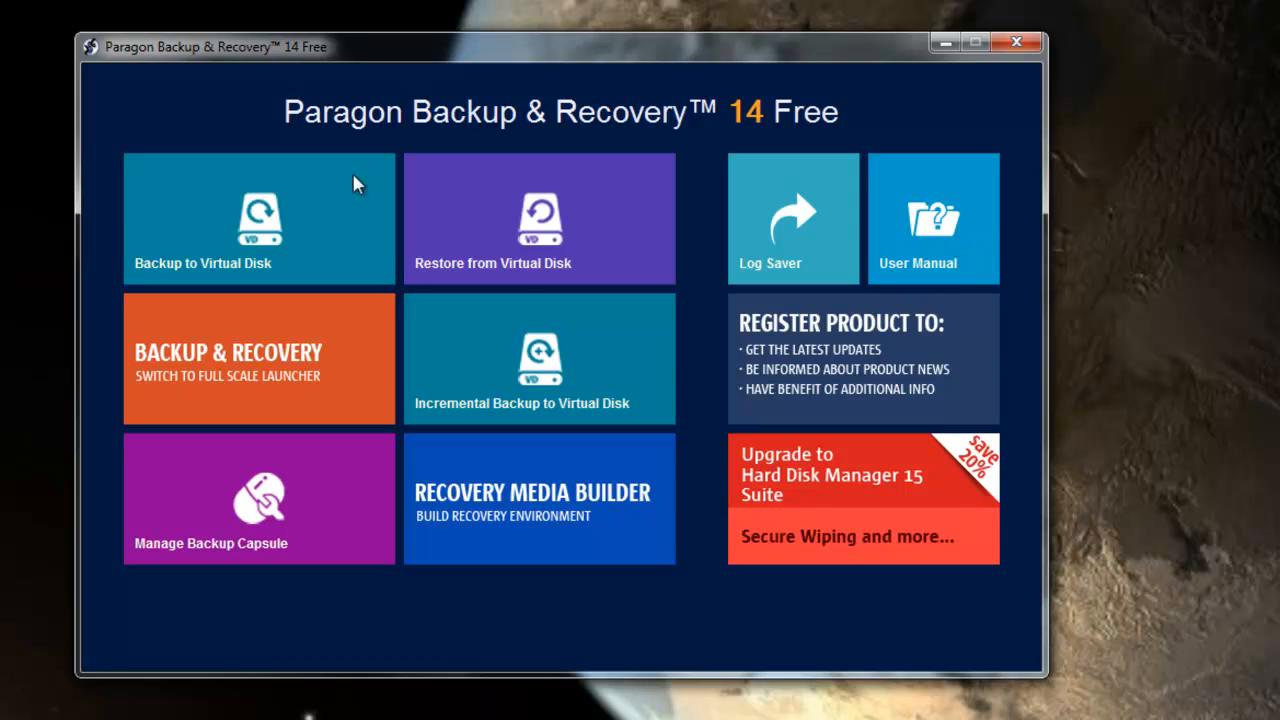
# Locate Paragon Recovery.pdf in the Downloads folder and close the folder window
pyautogui.press('super+e')
pyautogui.click(240, 89)
pyautogui.doubleClick(406, 228)
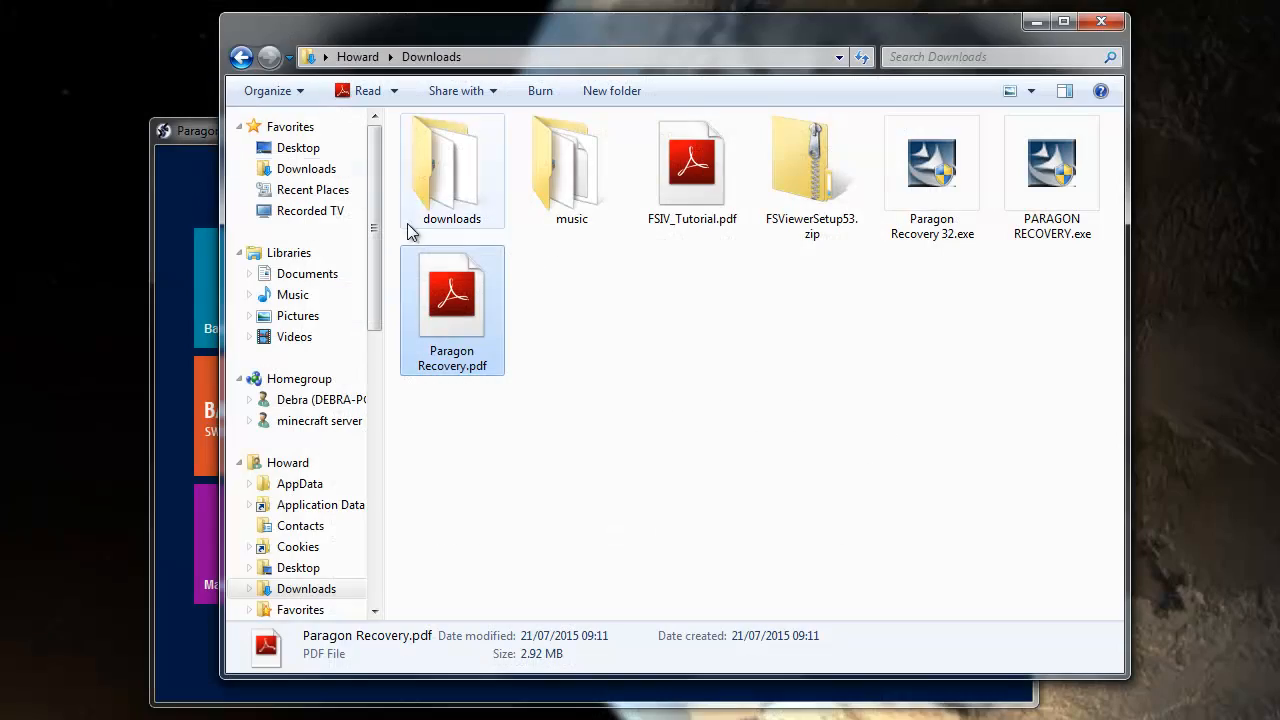
pyautogui.click(1107, 30)
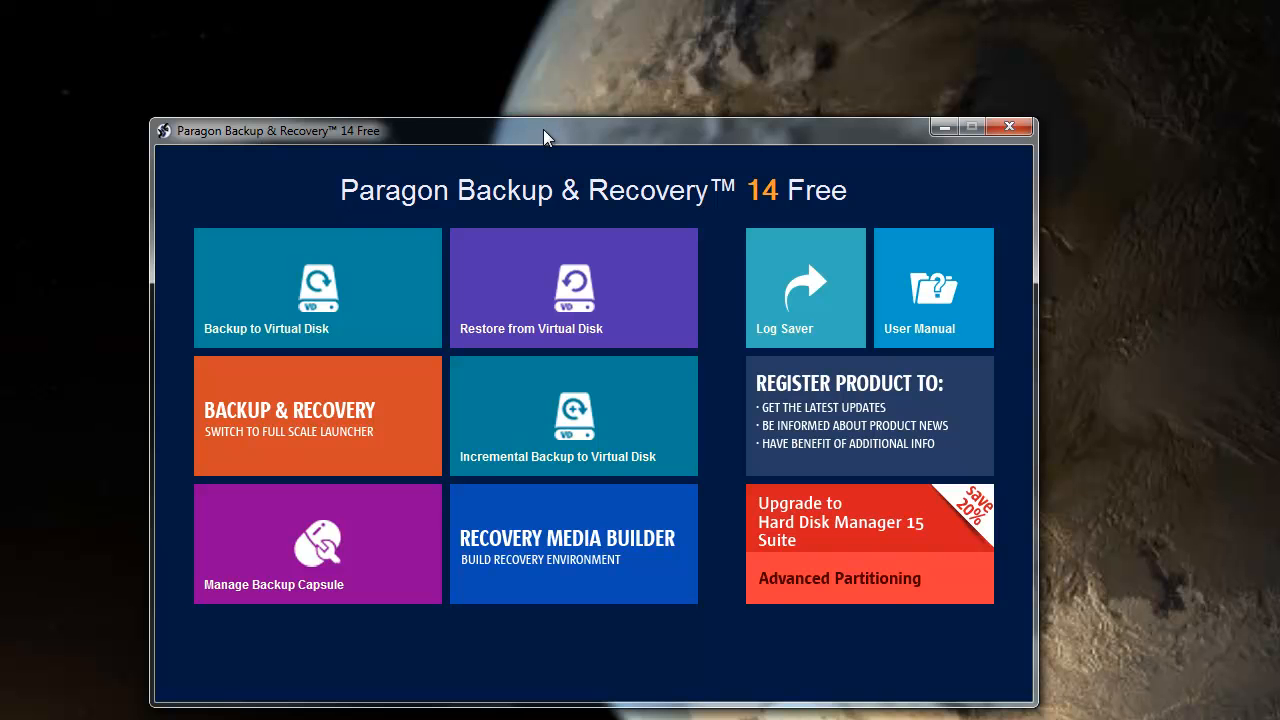
# Close the Paragon Backup & Recovery 14 Free launcher
pyautogui.moveTo(544, 133); pyautogui.dragTo(560, 113)
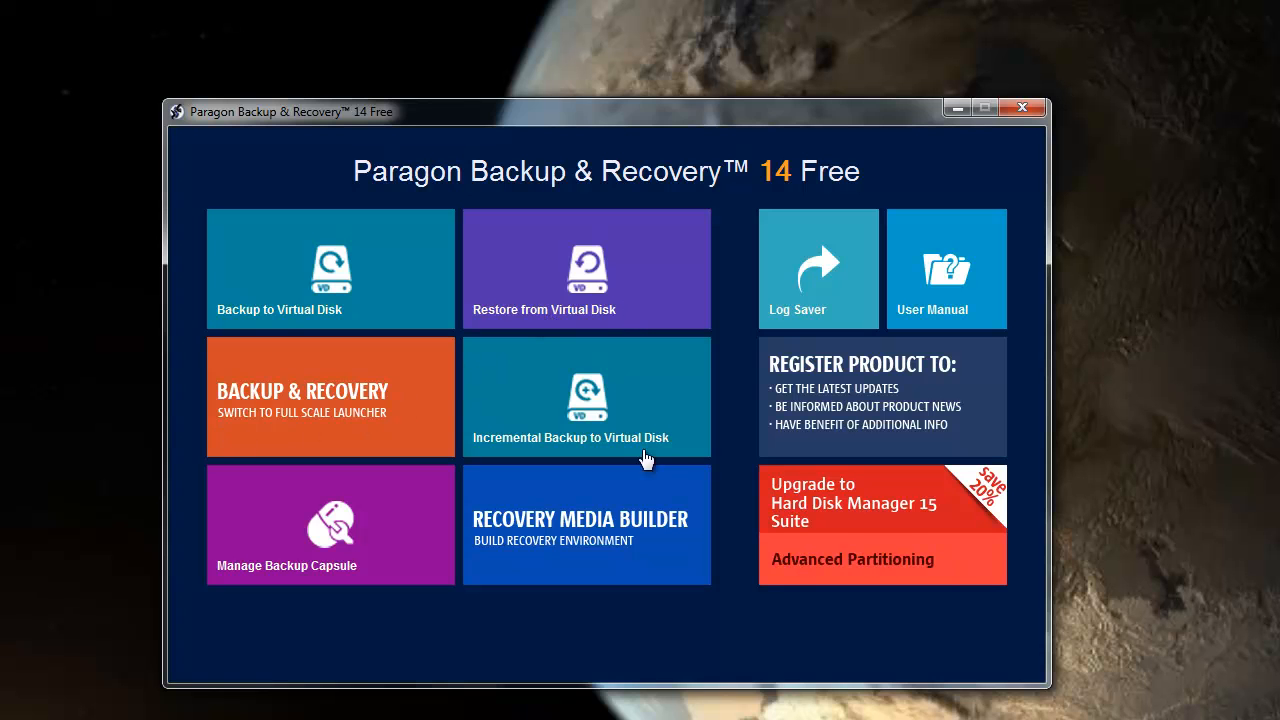
pyautogui.click(1024, 104)
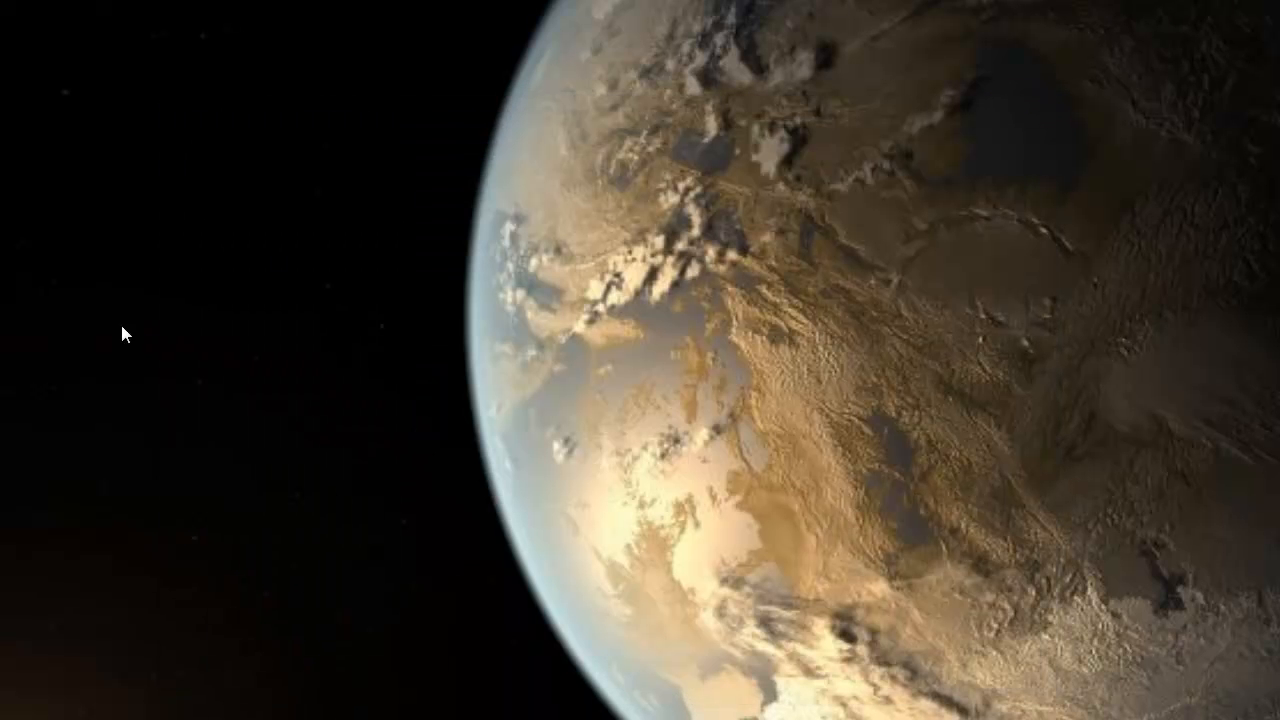